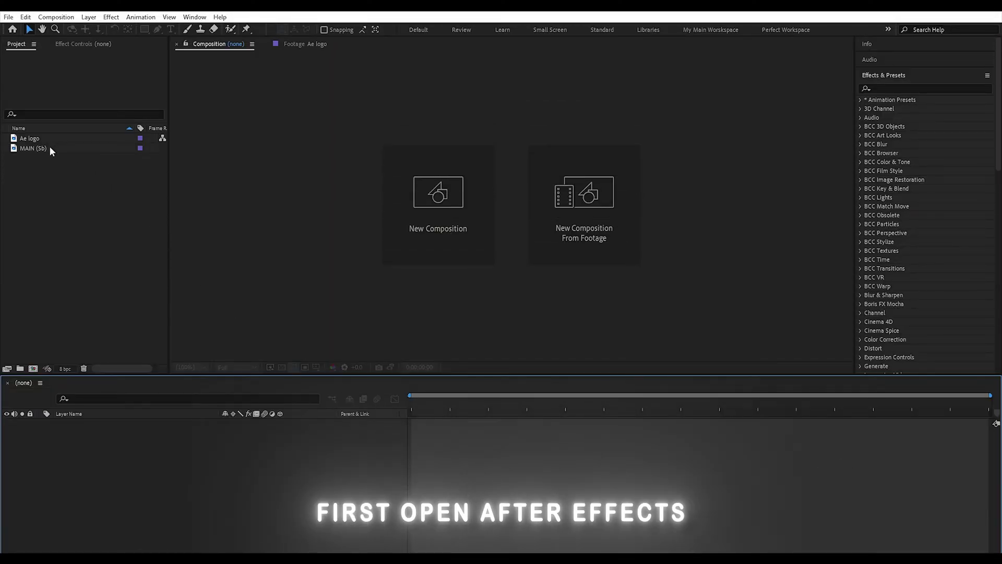
Create a composition from the MAIN (Sb) portrait footage, holding the photo as its only layer
left_click_drag(49, 147, 202, 489)
key("g")
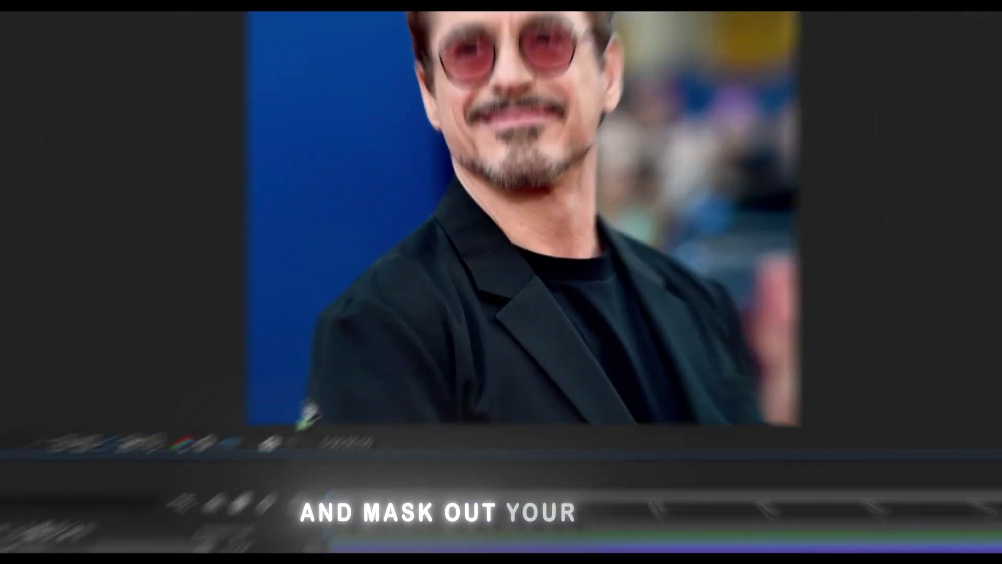
Start the mask at the bottom of the left shoulder and trace points up its edge
left_click_drag(397, 356, 397, 344)
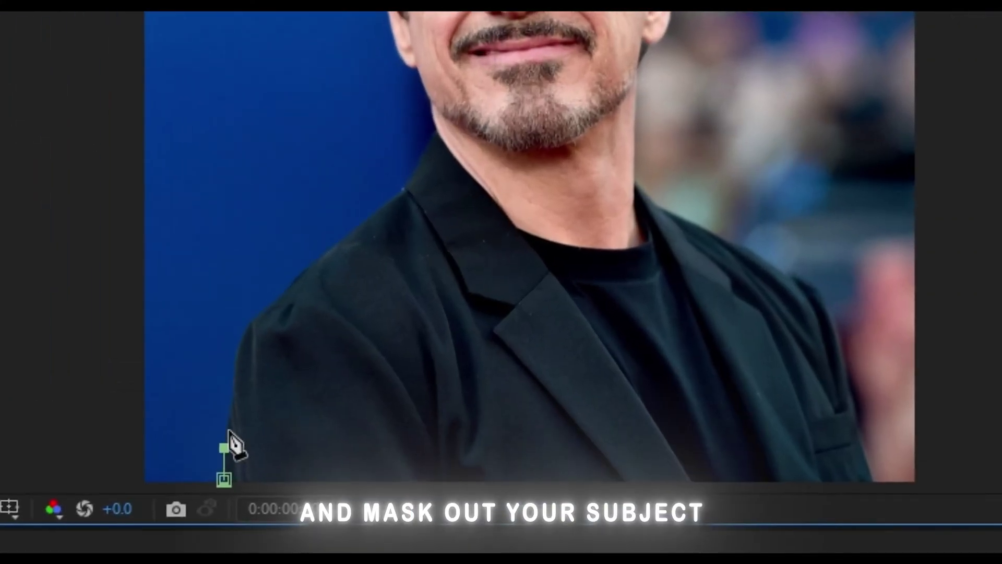
left_click(233, 406)
left_click(241, 369)
left_click(249, 331)
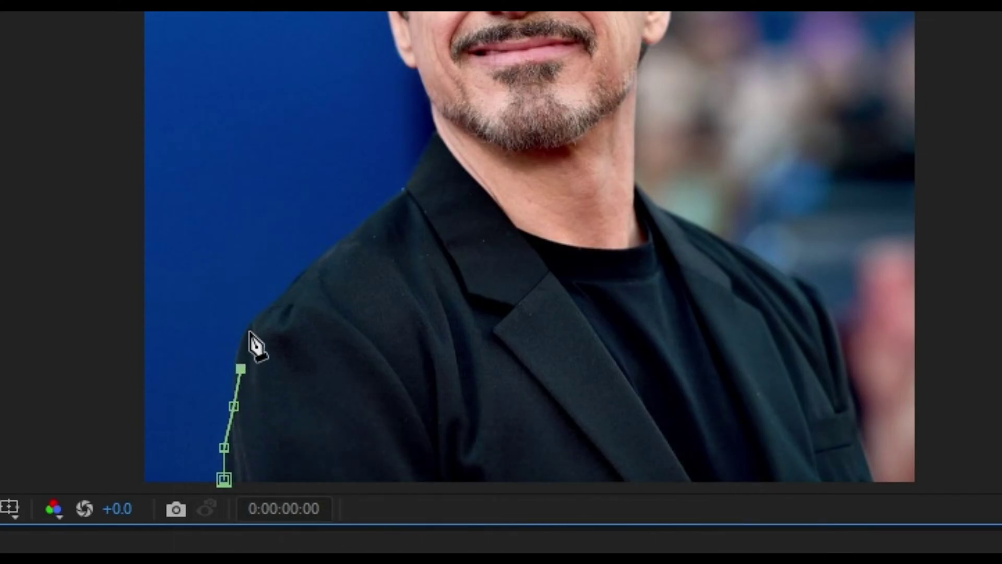
left_click(266, 302)
left_click(284, 282)
left_click(305, 263)
left_click(335, 246)
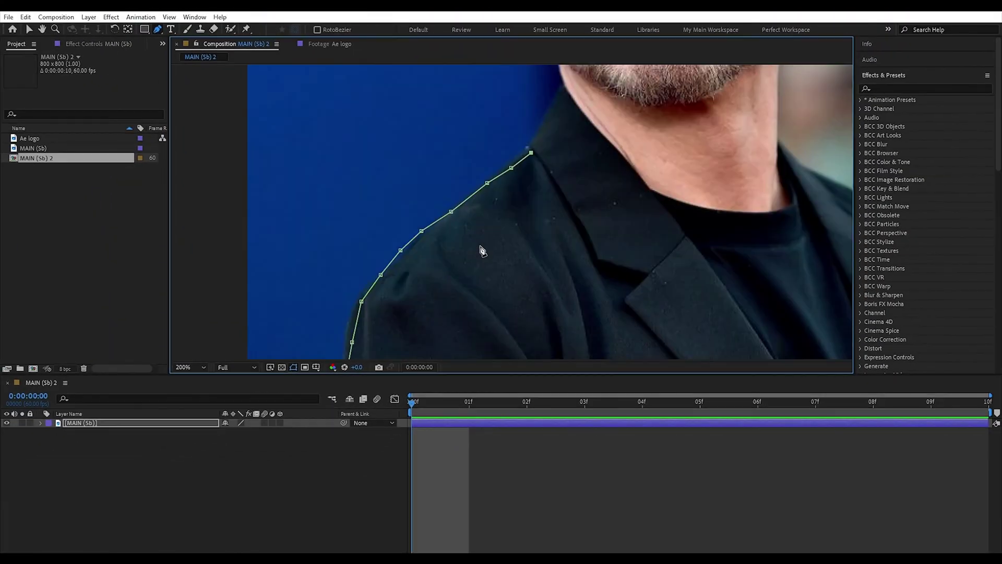
Continue the mask with points down the neck edge and across to the shoulder
scroll(482, 251, "up", 4)
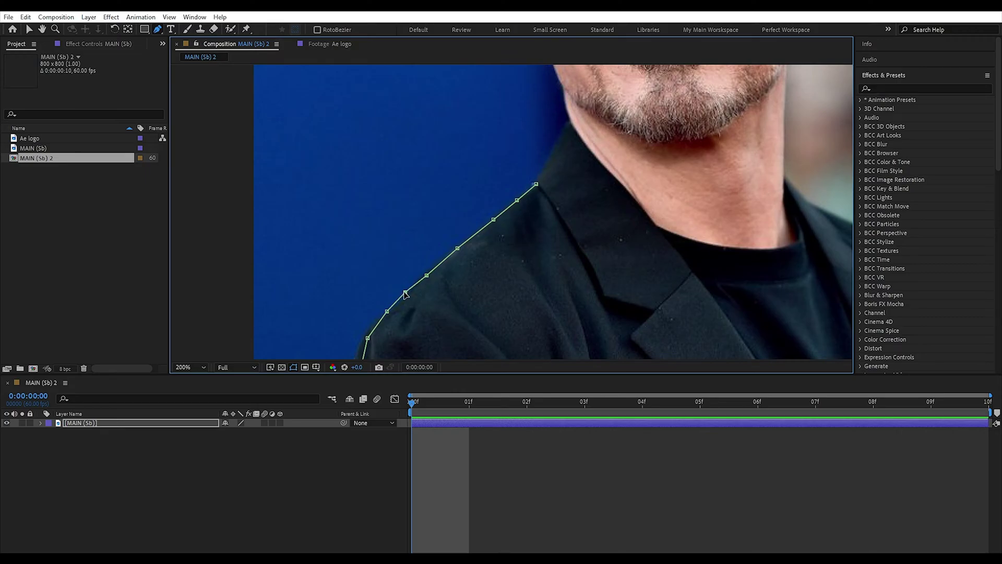
key("v")
double_click(516, 279)
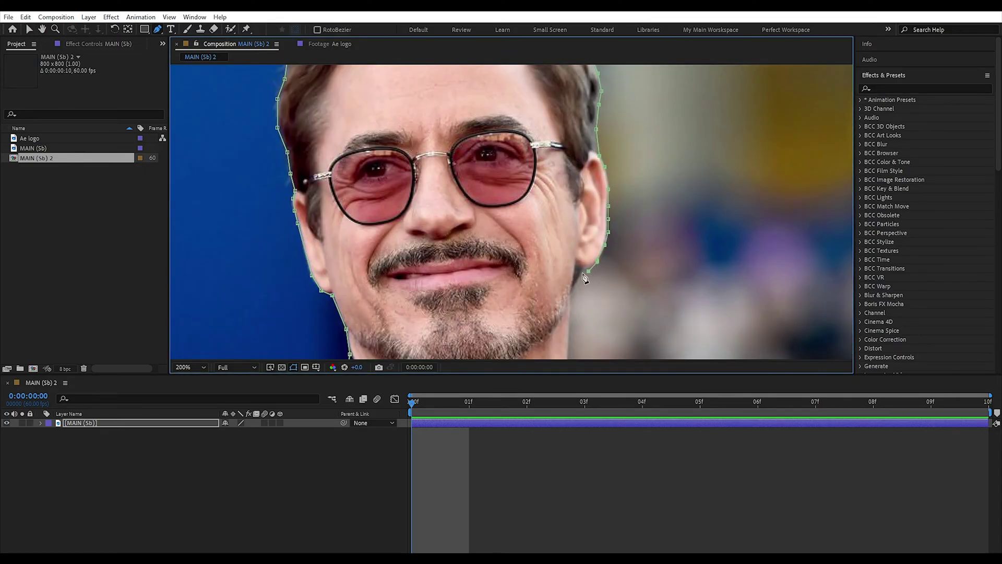
scroll(571, 295, "down", 3)
left_click(522, 298)
scroll(537, 302, "down", 3)
left_click(525, 286)
scroll(559, 301, "down", 3)
scroll(559, 300, "right", 4)
left_click(378, 170)
Adjust the shoulder point, then trace mask points down the right shoulder
key("v")
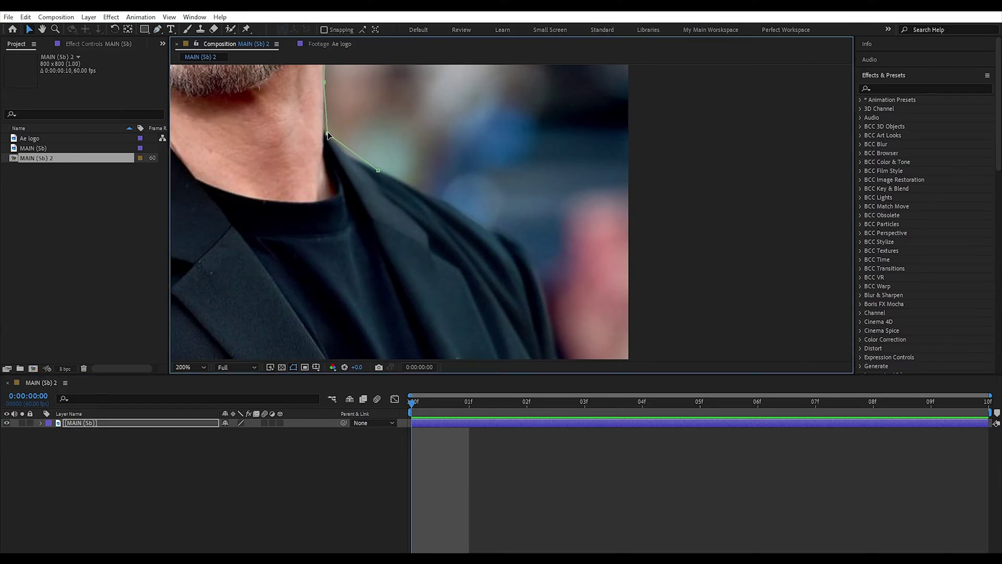
key("g")
left_click(343, 150)
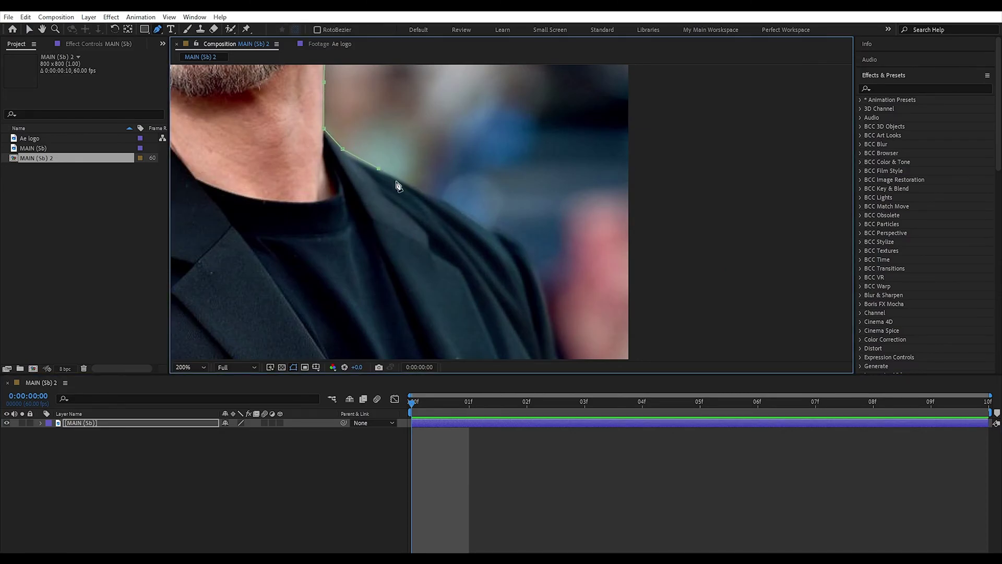
left_click(496, 231)
left_click(515, 243)
left_click(533, 260)
left_click(546, 294)
left_click(556, 350)
scroll(553, 340, "down", 3)
left_click(546, 231)
left_click(550, 253)
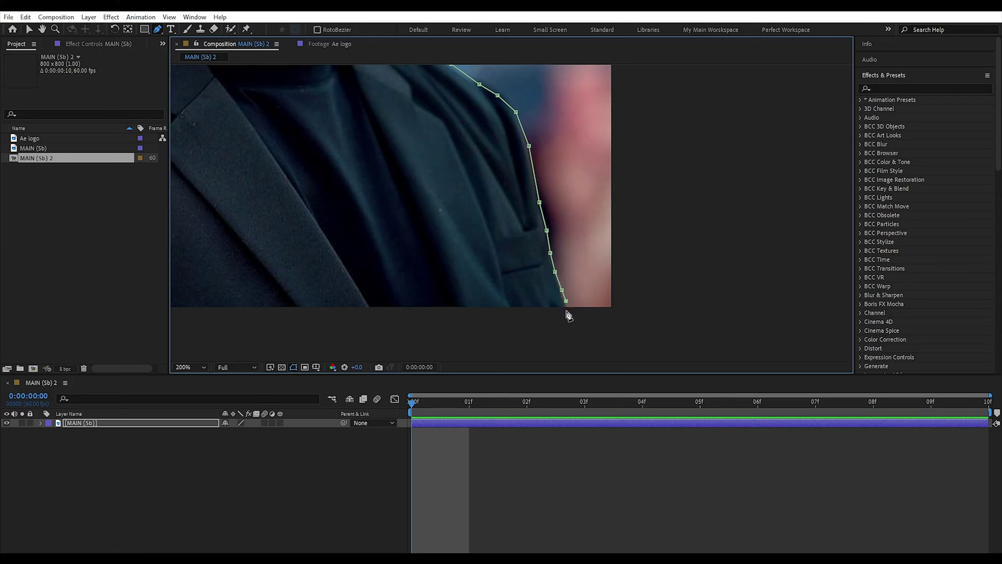
Add points along the bottom edge and close the mask on its first point
key("comma")
key("comma")
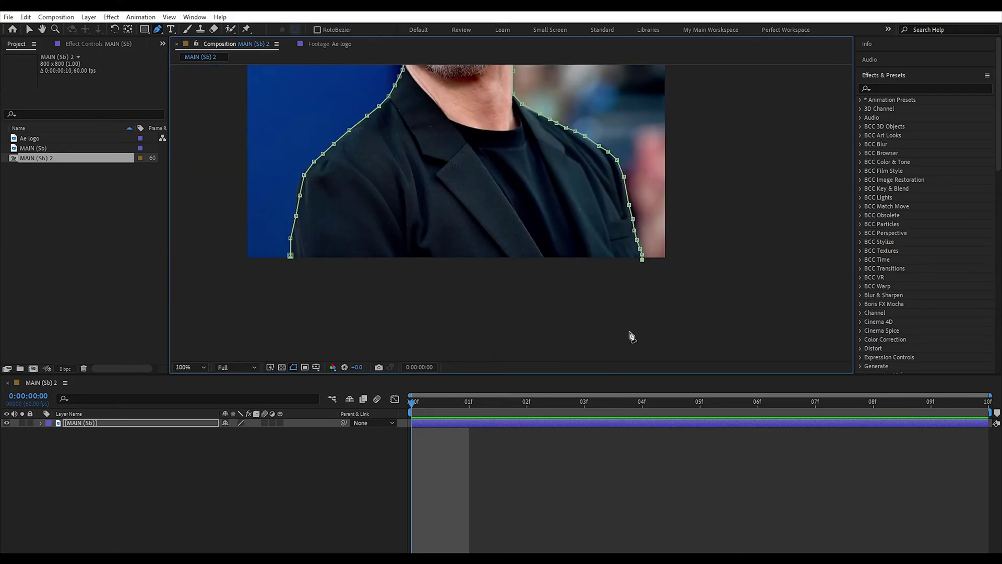
left_click(468, 293)
left_click(358, 271)
left_click(295, 265)
left_click(291, 256)
left_click_drag(566, 291, 569, 364)
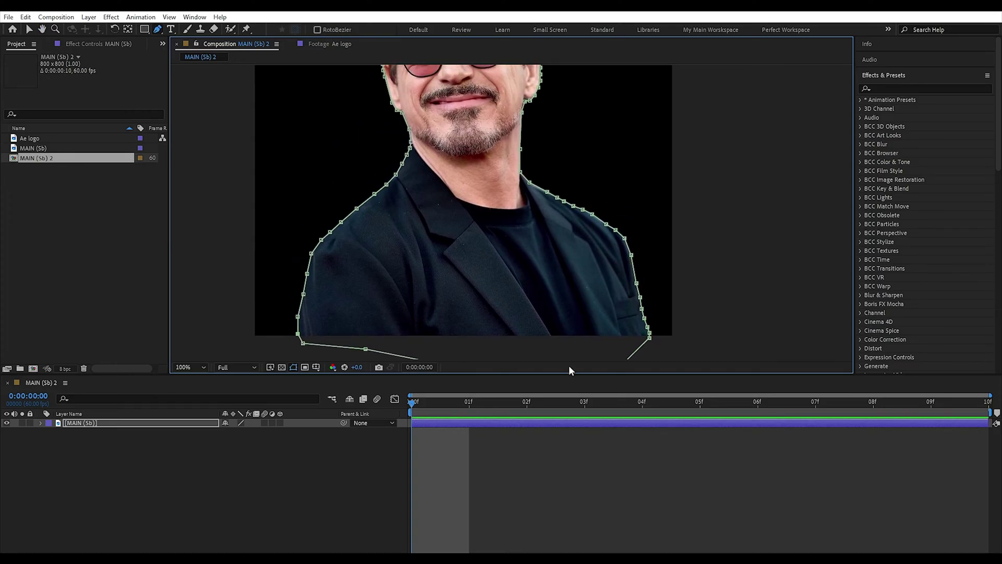
left_click(205, 367)
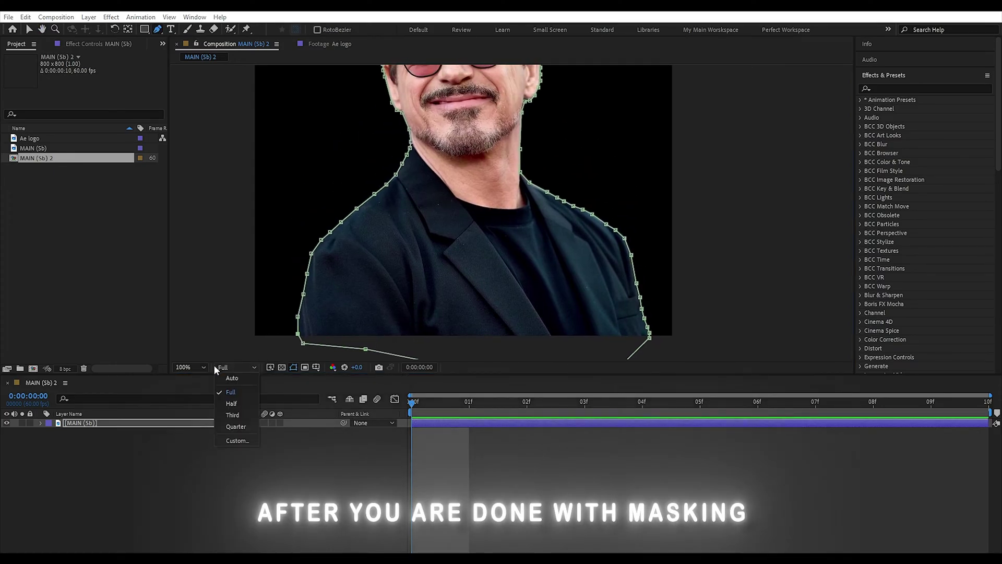
Set Mask 1's Mask Feather on the portrait layer to 9.0, 9.0 pixels
left_click(195, 389)
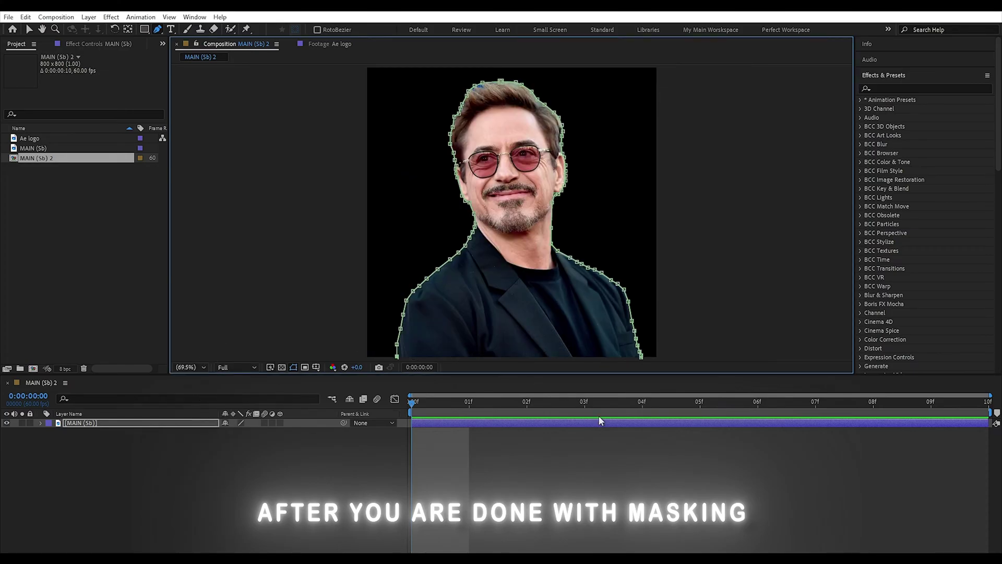
left_click(617, 445)
left_click(37, 423)
left_click(41, 423)
left_click(50, 432)
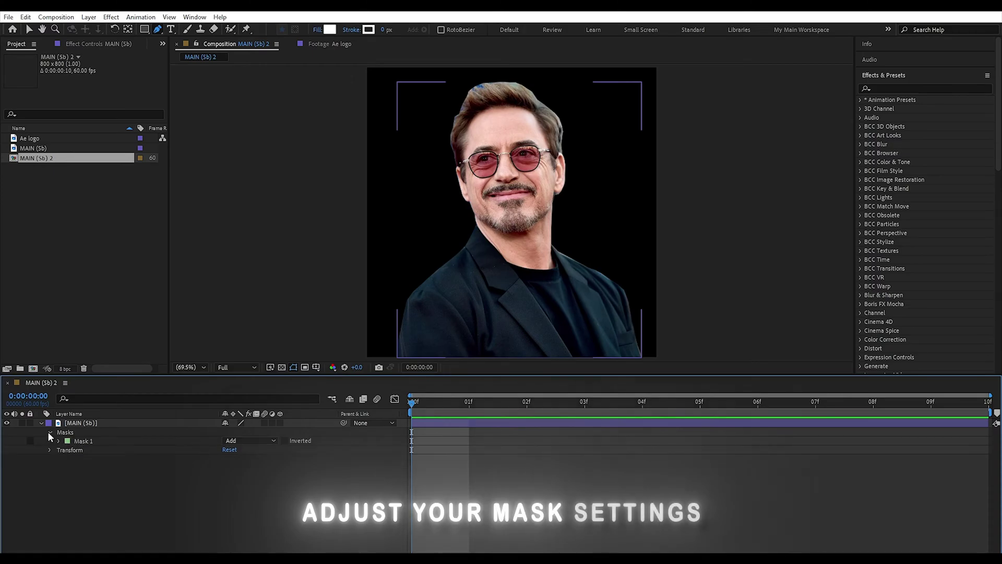
left_click(58, 441)
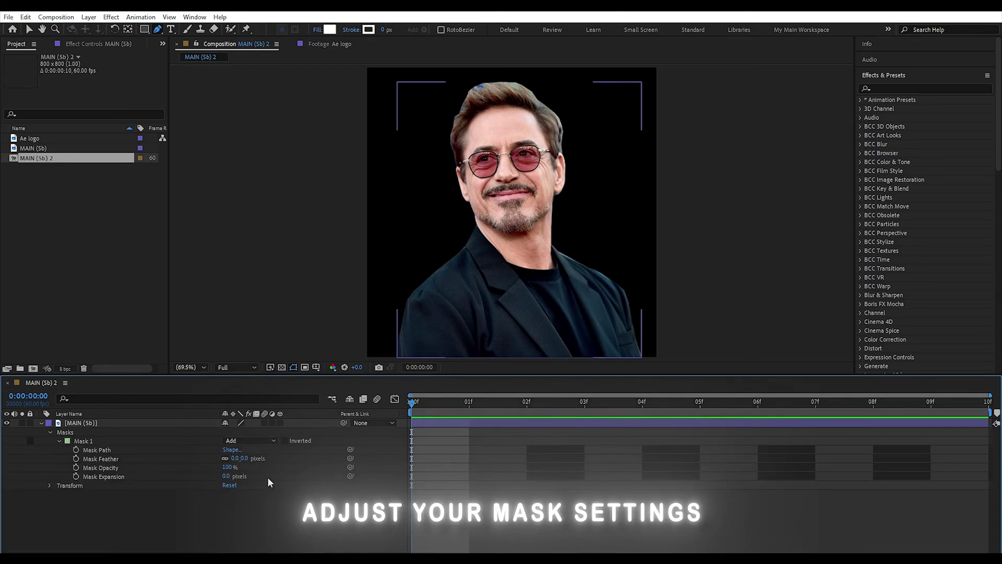
left_click_drag(241, 459, 252, 459)
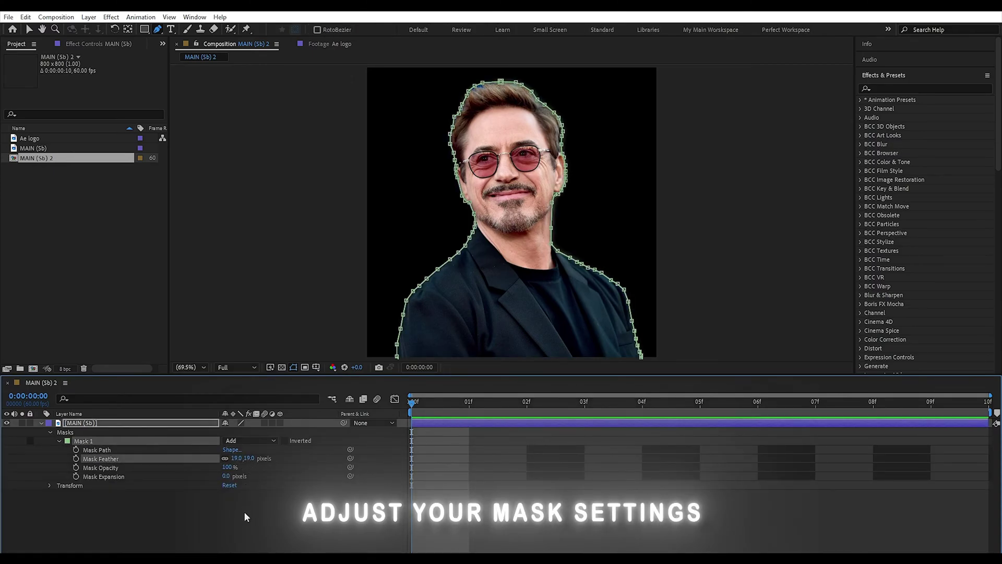
left_click(245, 469)
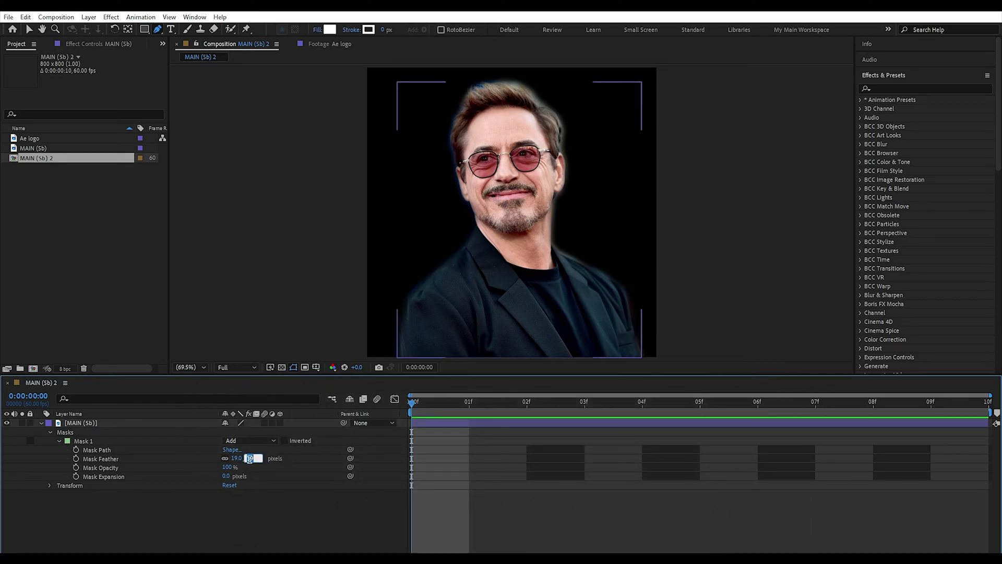
left_click(319, 505)
left_click(41, 423)
left_click(80, 424)
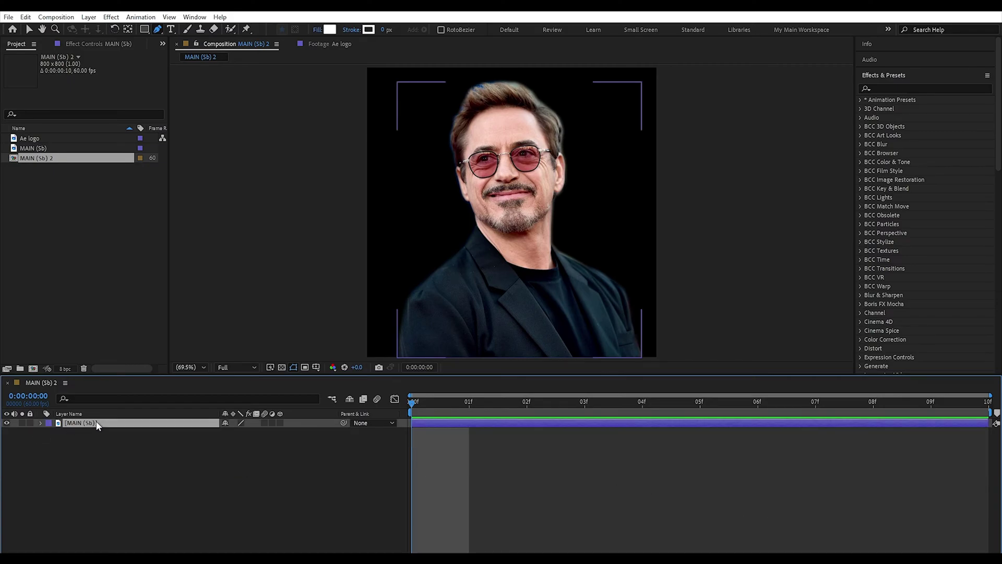
Duplicate the portrait layer and delete Mask 1 from the lower copy
key("ctrl+d")
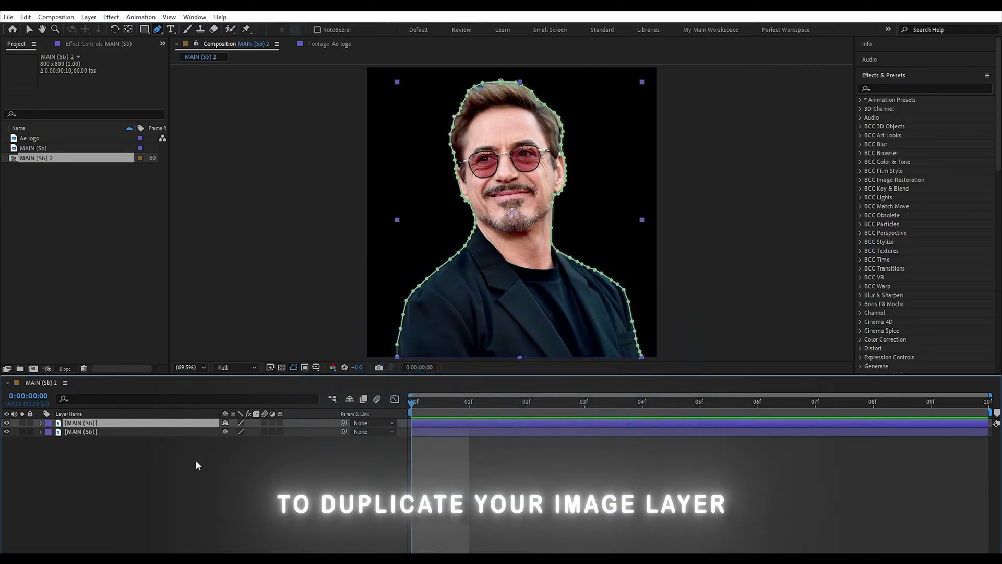
left_click(41, 431)
left_click(107, 455)
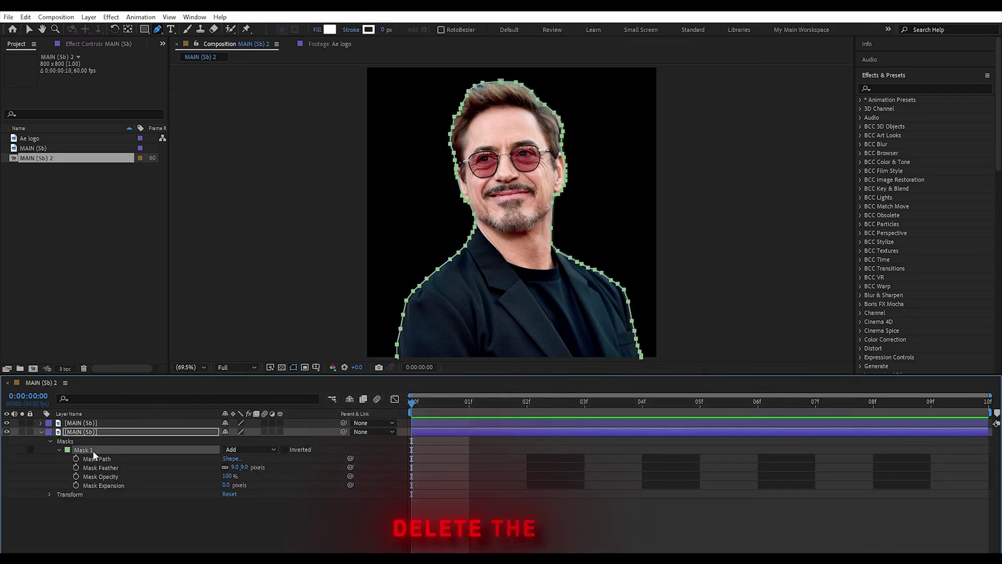
key("Delete")
left_click(40, 432)
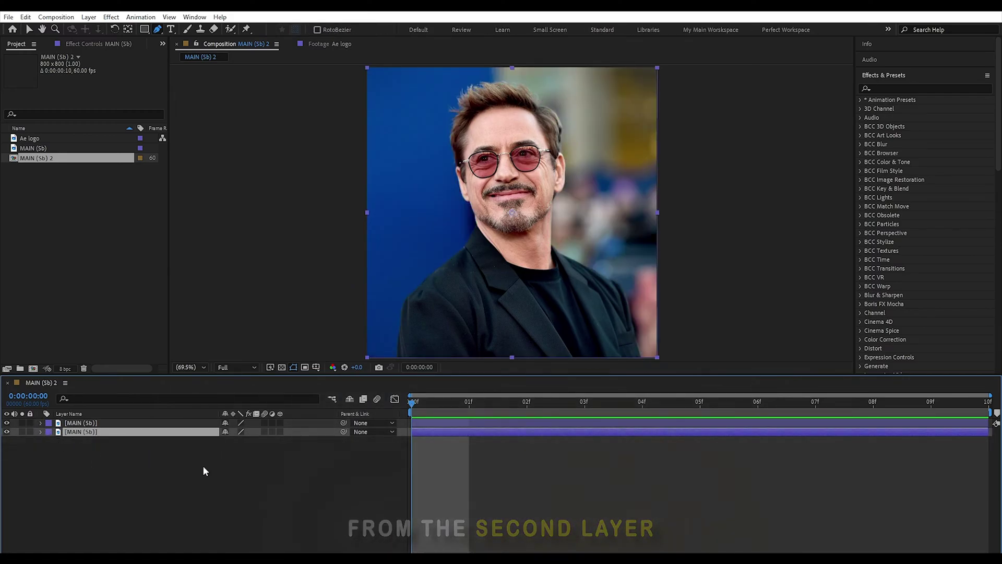
Toggle the lower copy's visibility to compare the cutout against the full photo
left_click(756, 474)
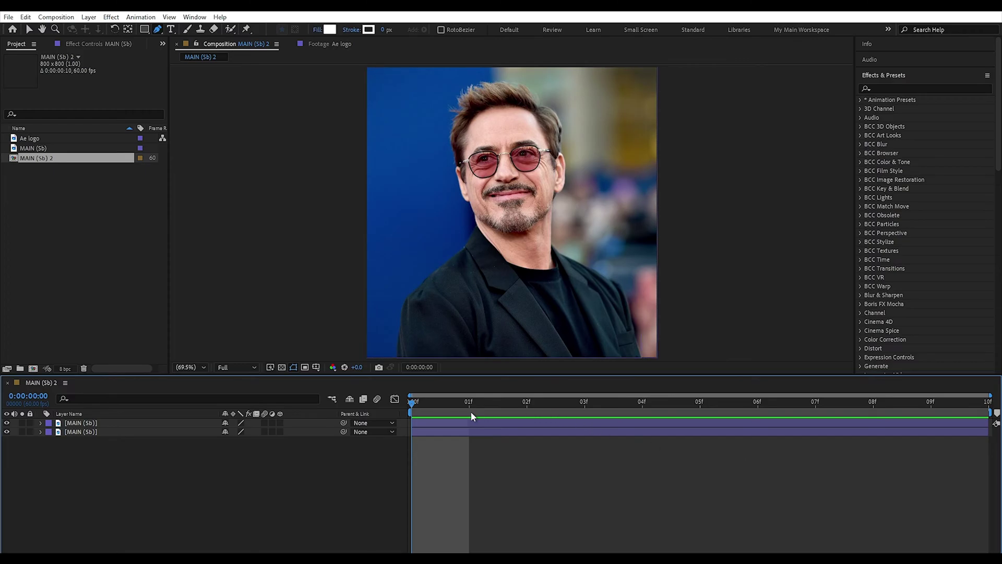
left_click(7, 432)
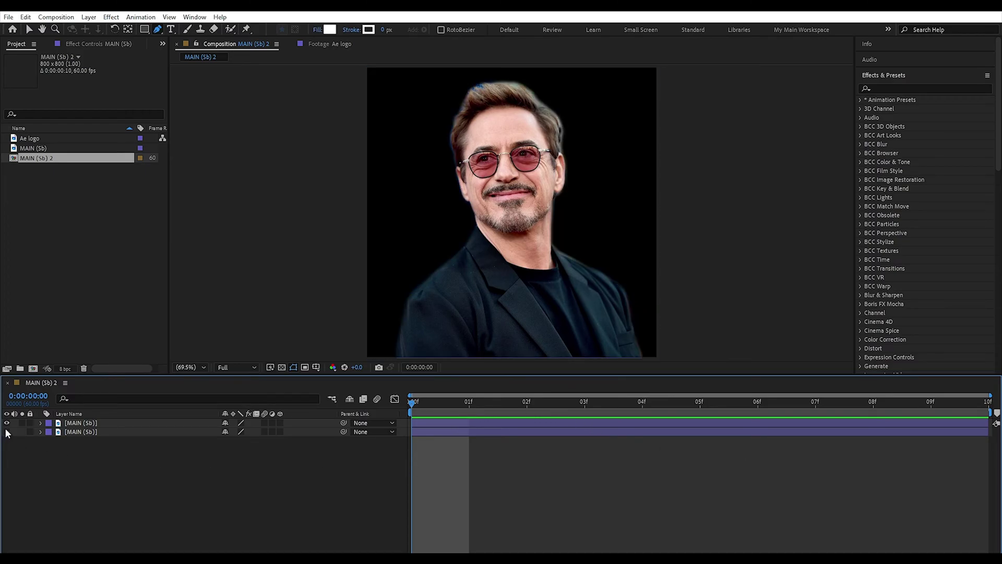
left_click(6, 431)
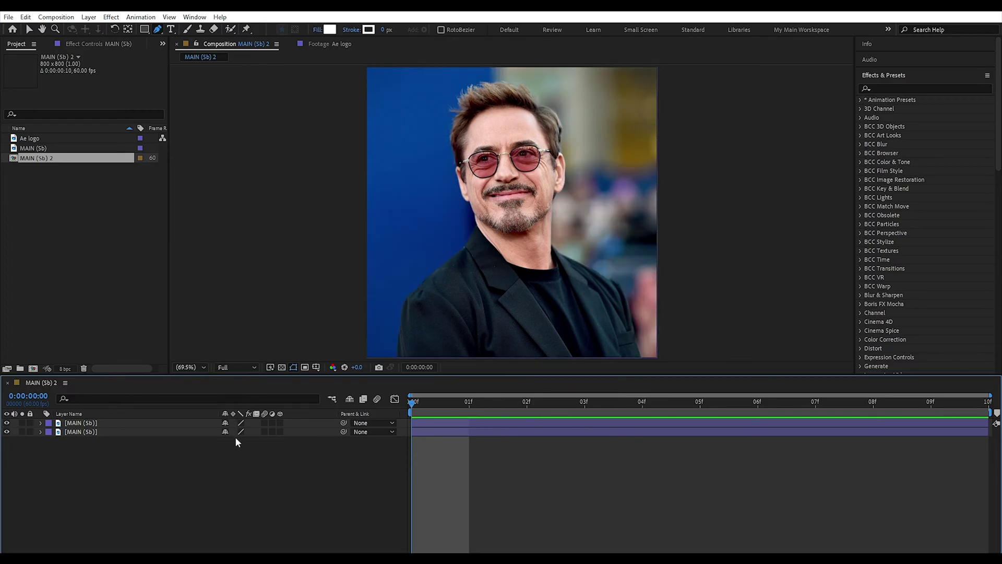
right_click(231, 482)
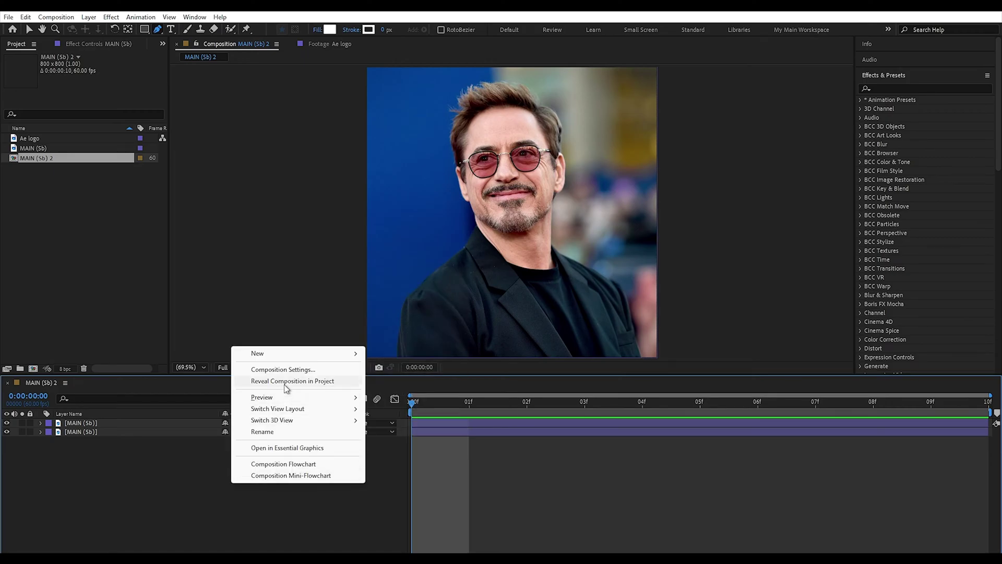
Add a new black solid and place it between the two portrait layers
mouse_move(312, 361)
left_click(391, 380)
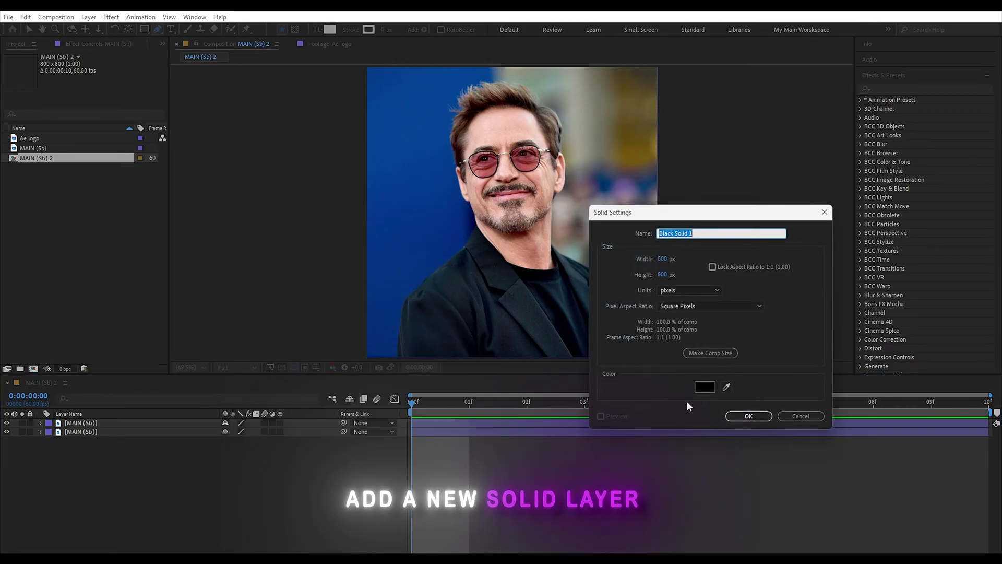
left_click(748, 416)
left_click_drag(121, 423, 117, 437)
Apply BCC Organic Strands to Black Solid 1 via the 'orga' search and reveal its Strands settings
key("ctrl+space")
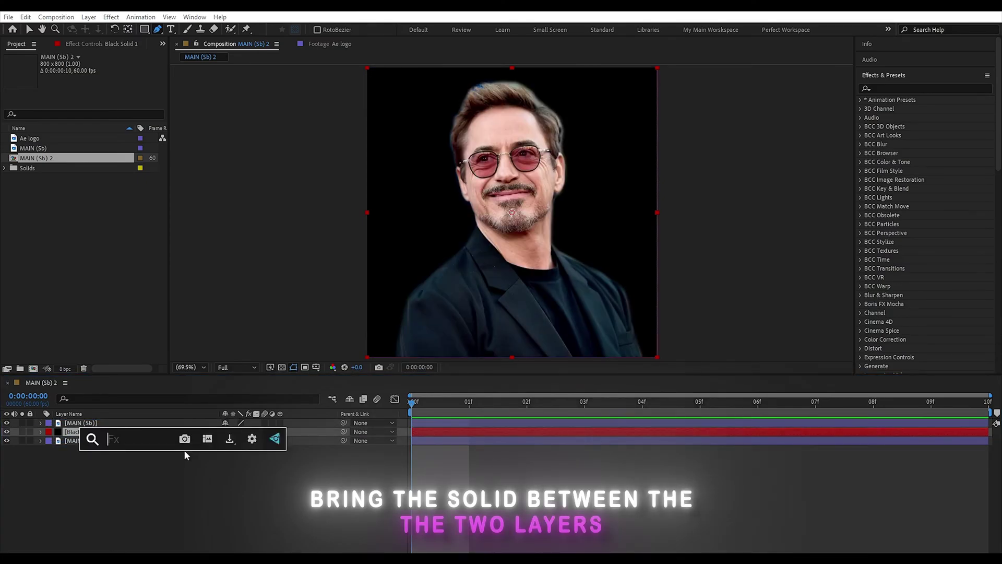
type("orga")
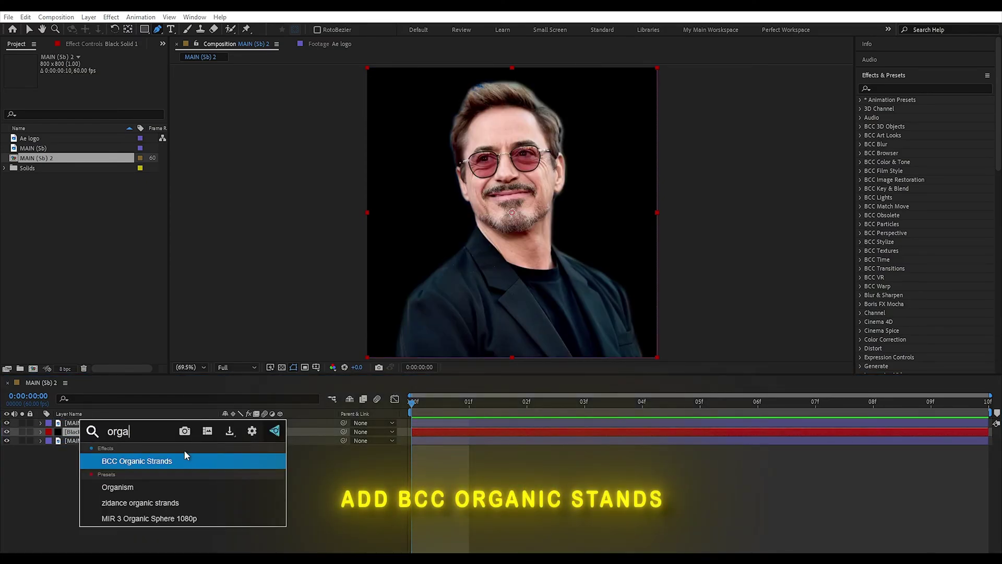
key("Return")
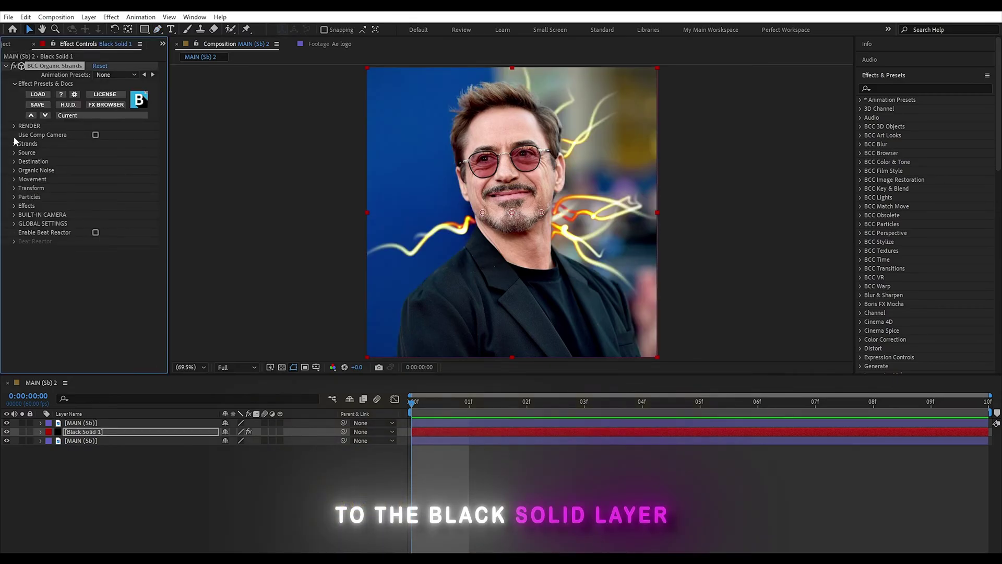
left_click(14, 144)
Raise the Strands Count and set Length Variance to 43 for more varied strands
left_click_drag(99, 152, 202, 157)
left_click_drag(138, 163, 127, 183)
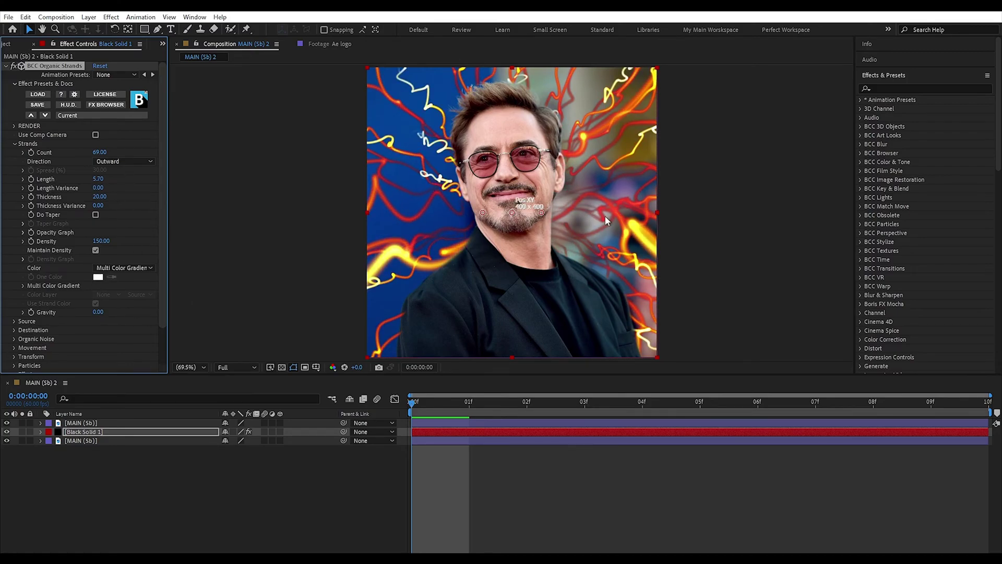
left_click(428, 346)
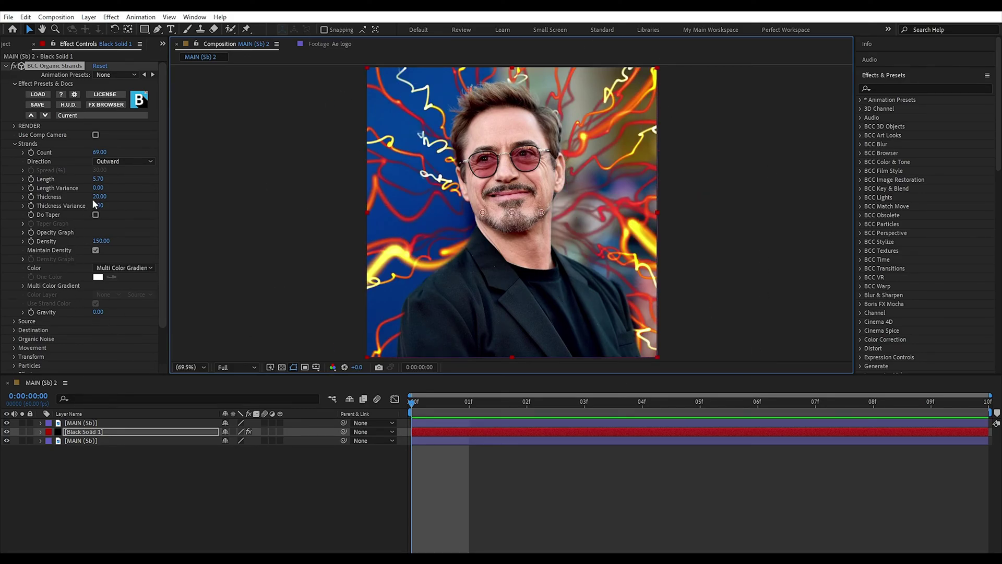
mouse_move(99, 188)
left_mouse_down()
mouse_move(112, 188)
mouse_move(98, 195)
left_mouse_up()
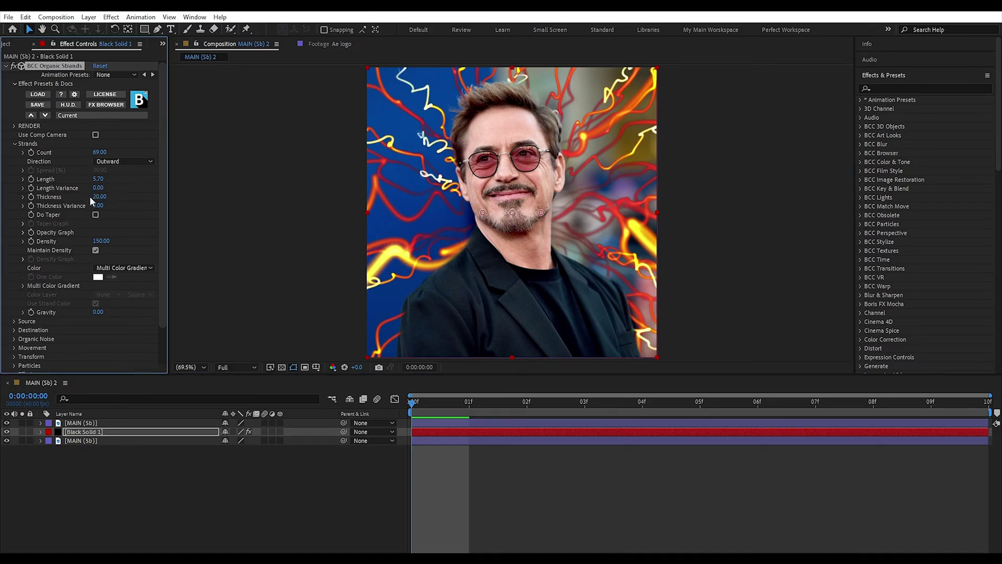
left_click(6, 66)
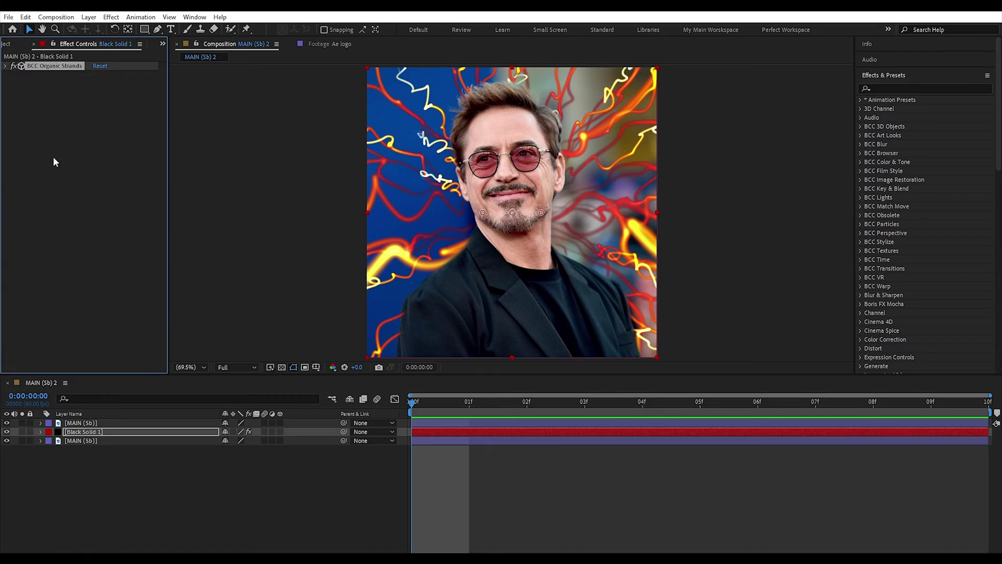
Add Hue/Saturation to Black Solid 1 with Master Saturation at -100
left_click(577, 480)
left_click(570, 432)
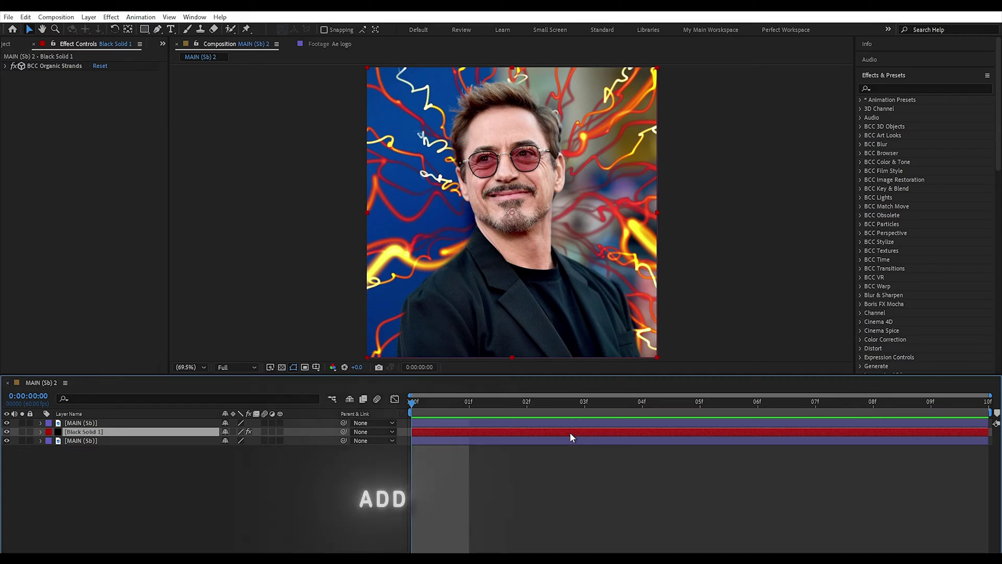
key("ctrl+space")
type("hue")
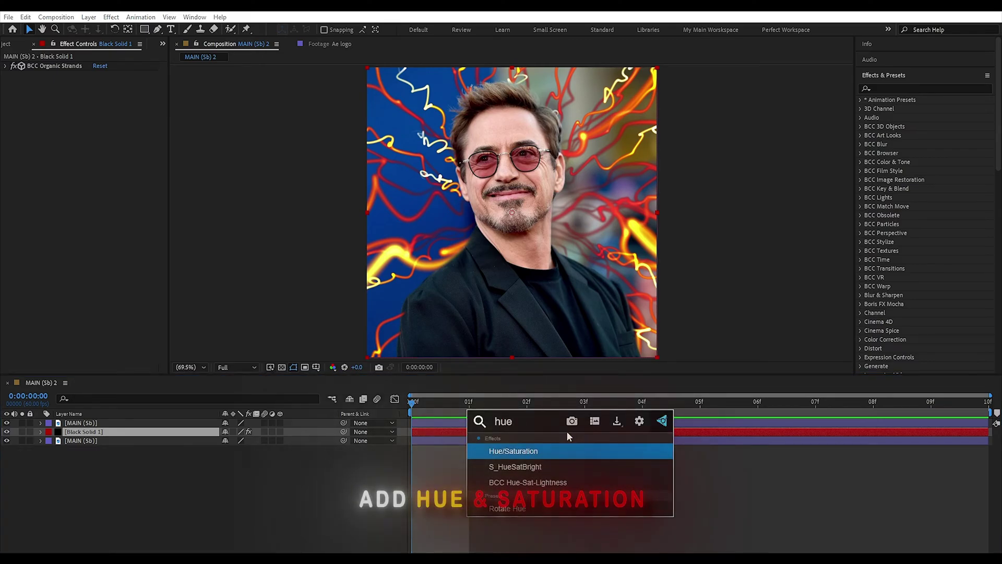
left_click(553, 450)
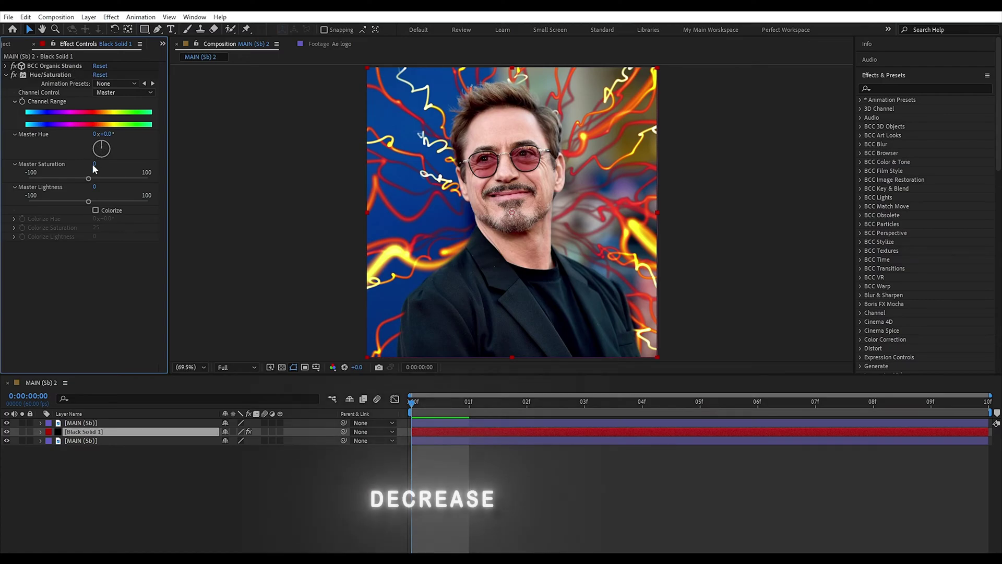
left_click_drag(94, 164, 42, 163)
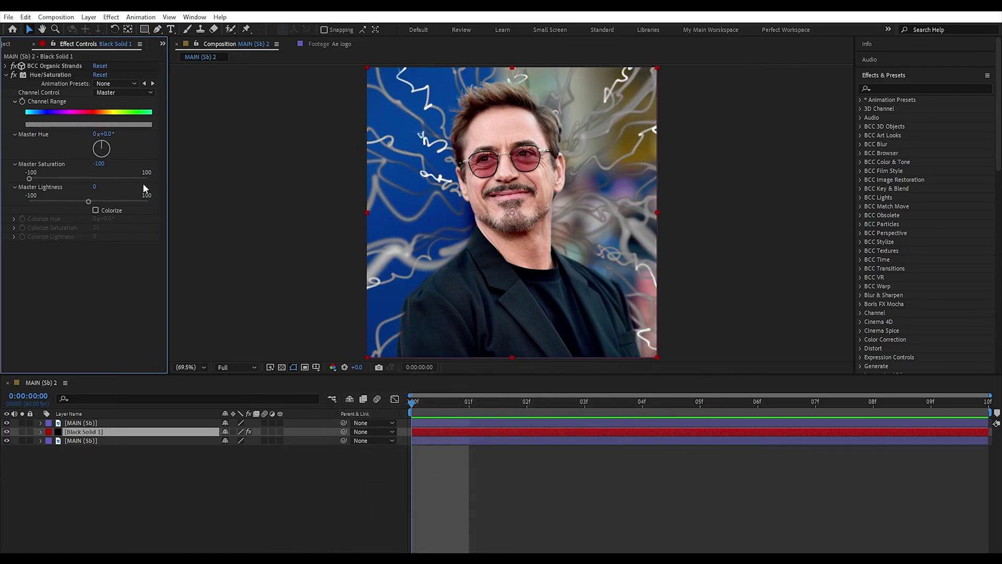
Apply Deep Glow to Black Solid 1 and collapse the Hue/Saturation settings
key("ctrl+space")
type("deep")
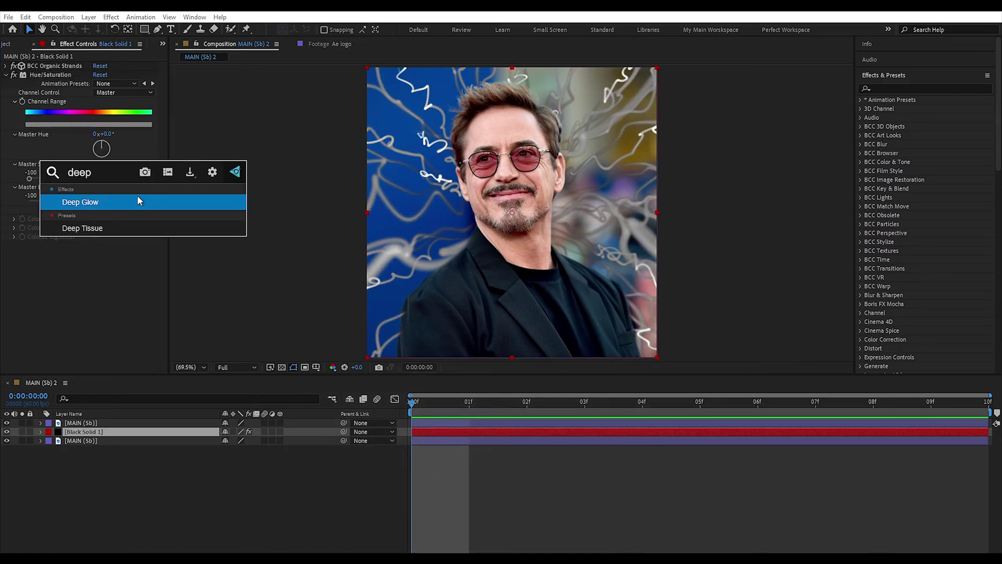
left_click(134, 200)
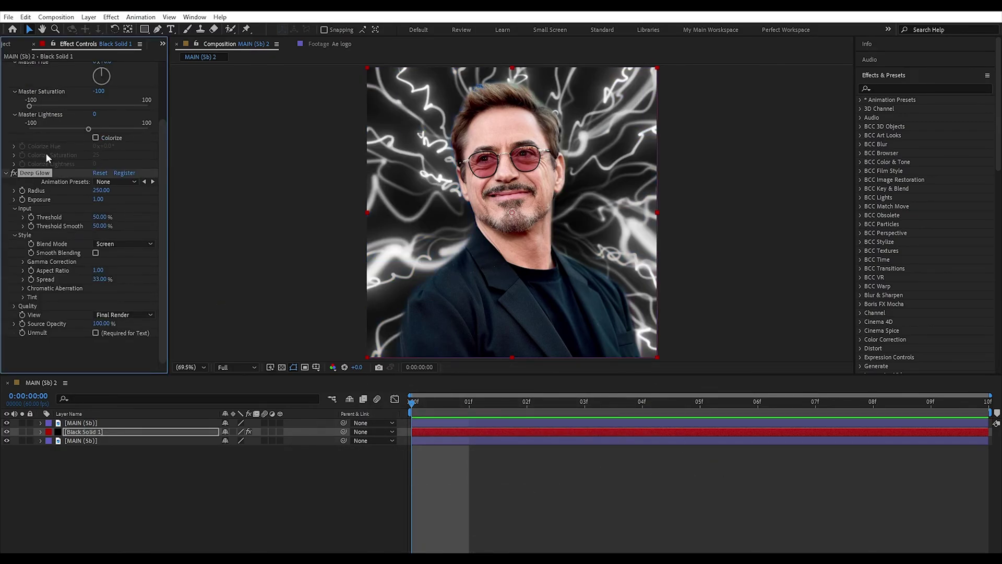
scroll(45, 152, "up", 3)
left_click(14, 102)
left_click(6, 76)
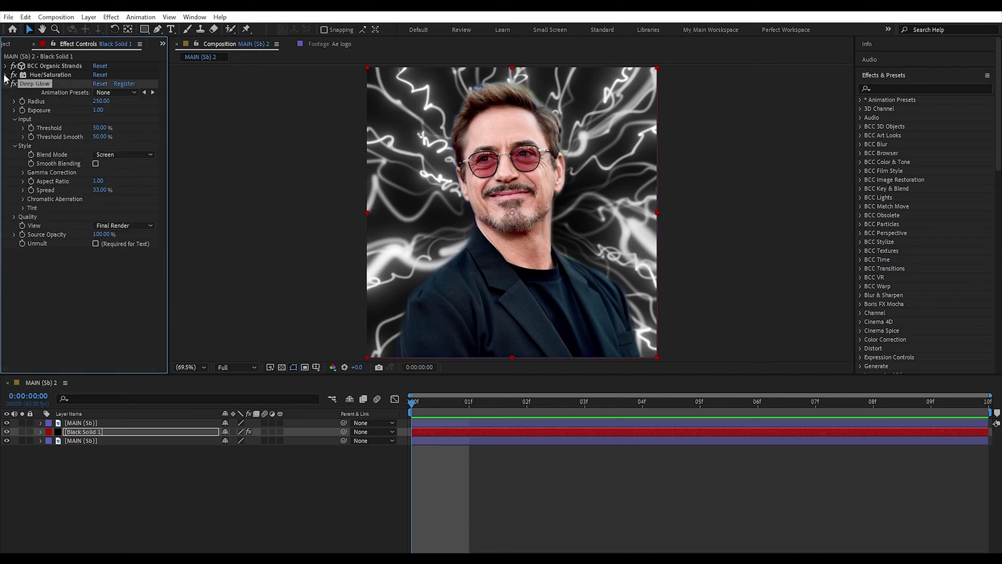
left_click(76, 300)
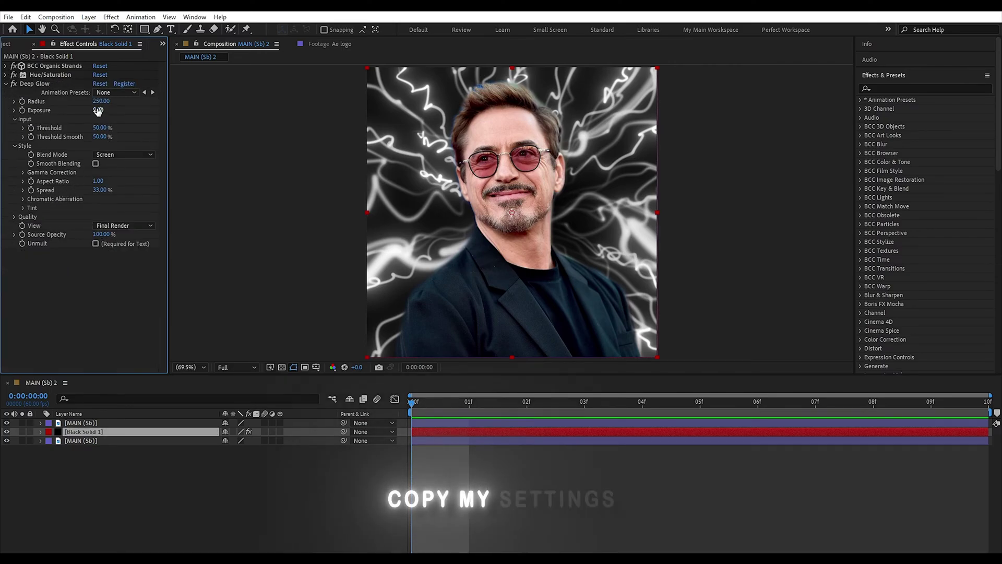
Set Deep Glow Radius 716, Exposure 1.46, Threshold and Threshold Smooth 83%
left_click_drag(97, 112, 111, 136)
left_click_drag(102, 101, 292, 101)
left_click_drag(102, 112, 109, 109)
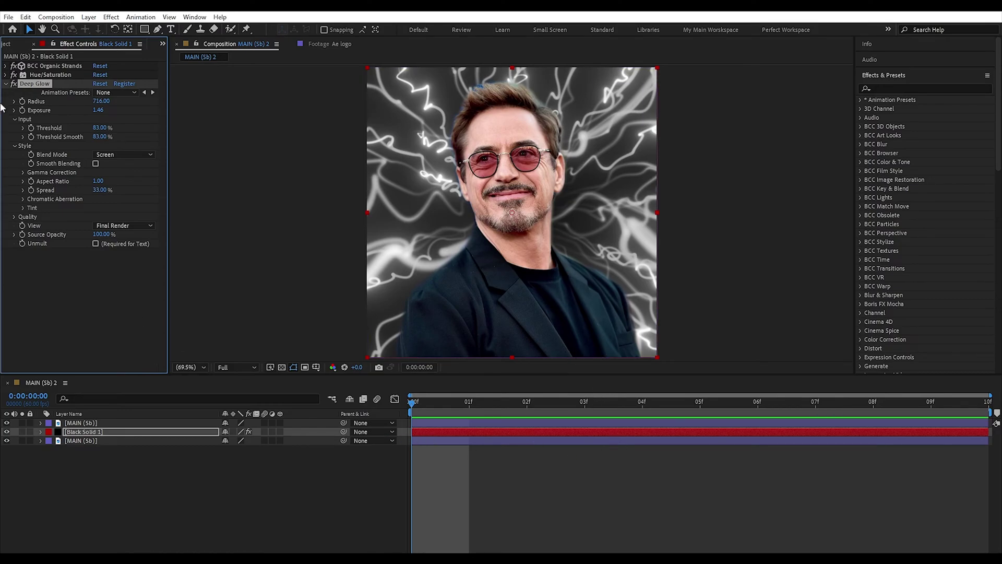
left_click(6, 84)
left_click(569, 466)
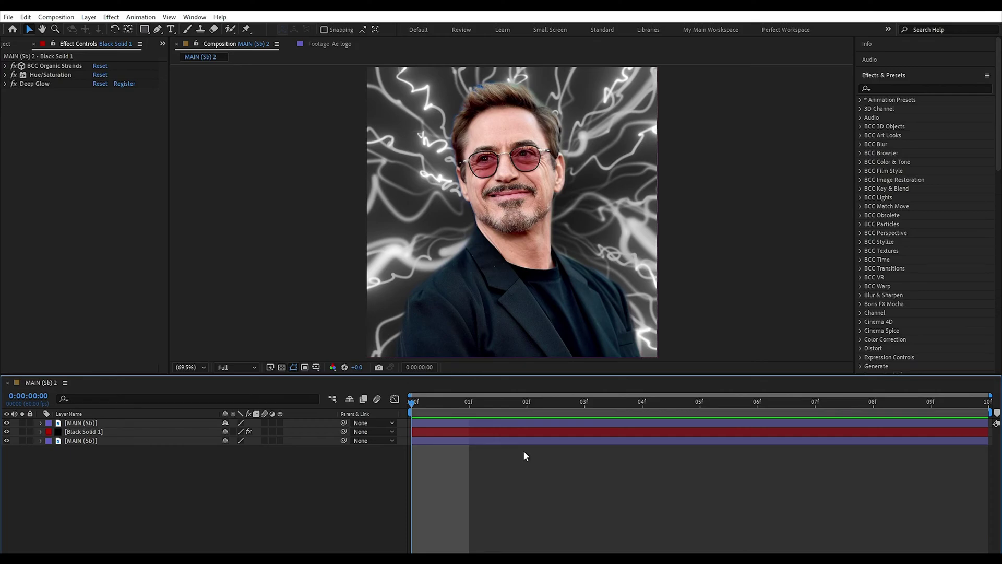
Give the top portrait layer a Drop Shadow with Opacity 100%, Distance 15, Softness 35
left_click(416, 423)
key("ctrl+space")
type("d")
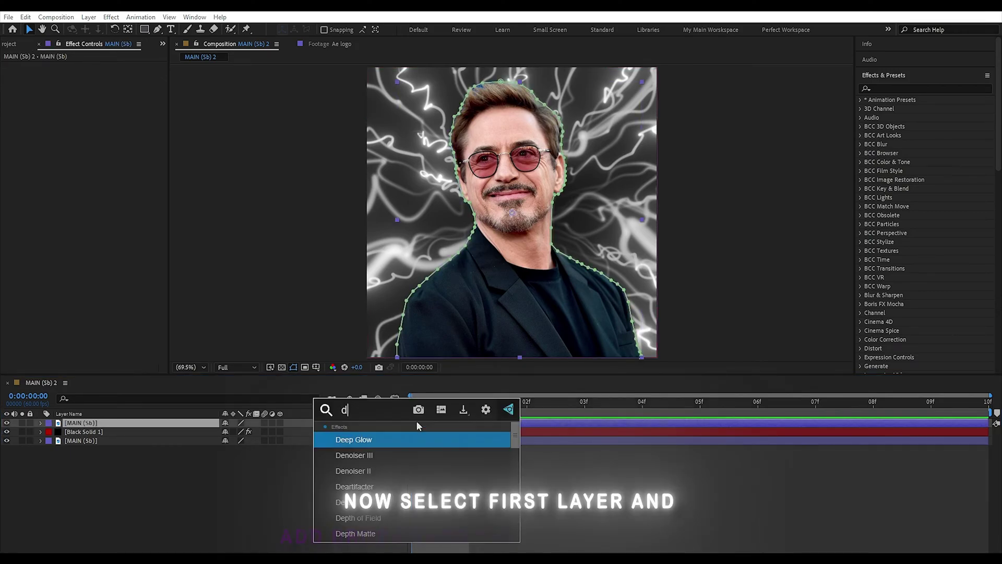
type("rop")
key("Return")
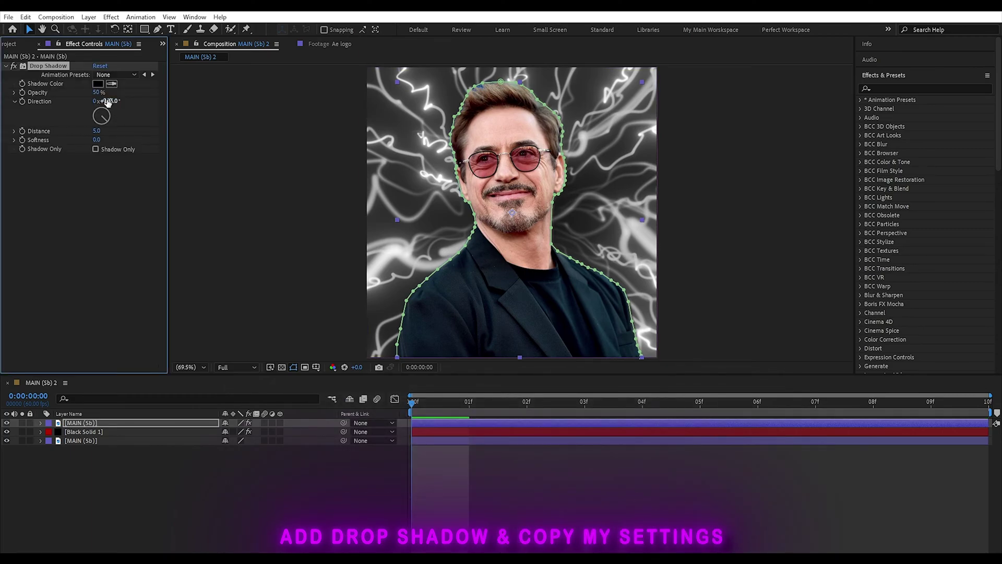
left_click_drag(98, 92, 221, 99)
left_click_drag(98, 131, 97, 132)
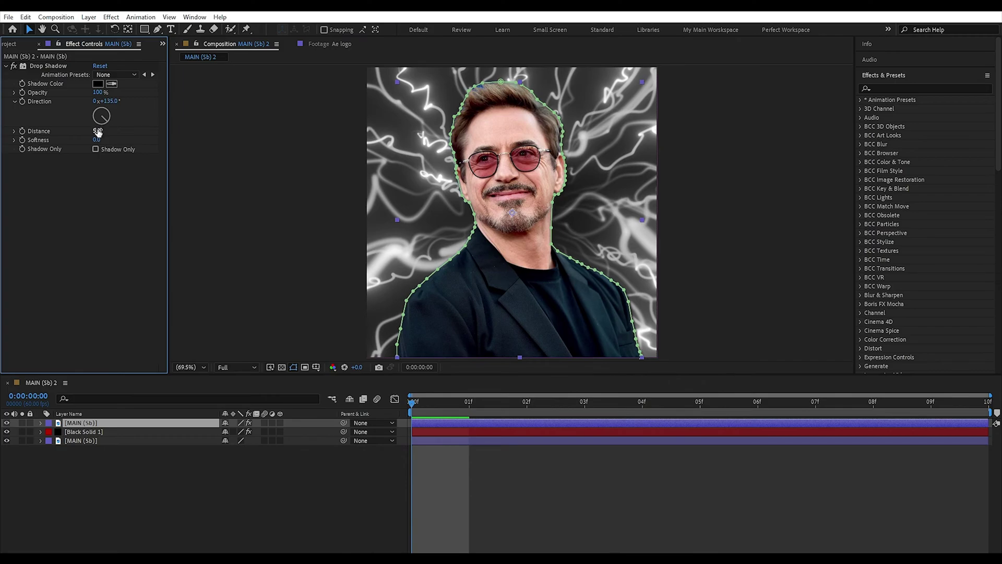
type("15")
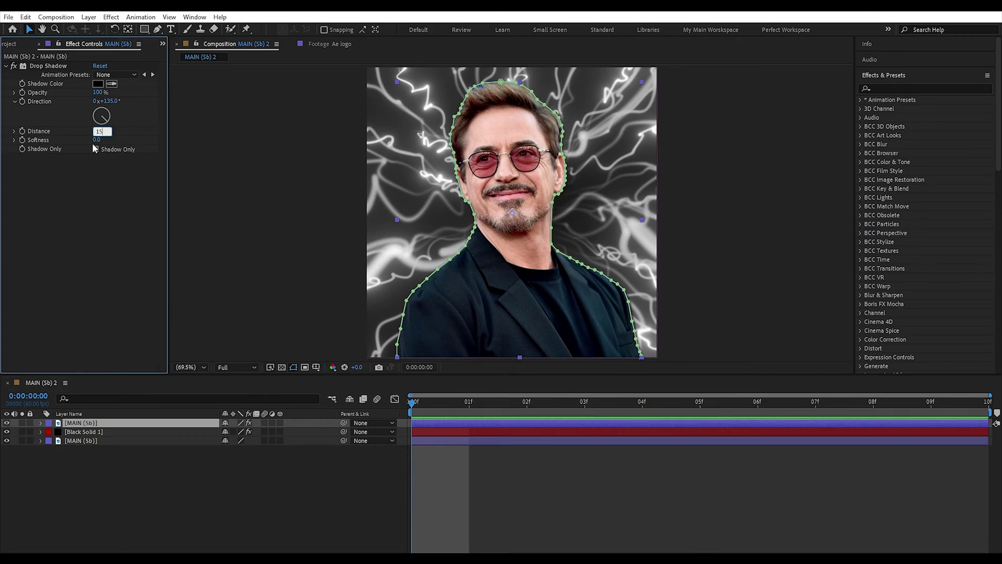
key("Return")
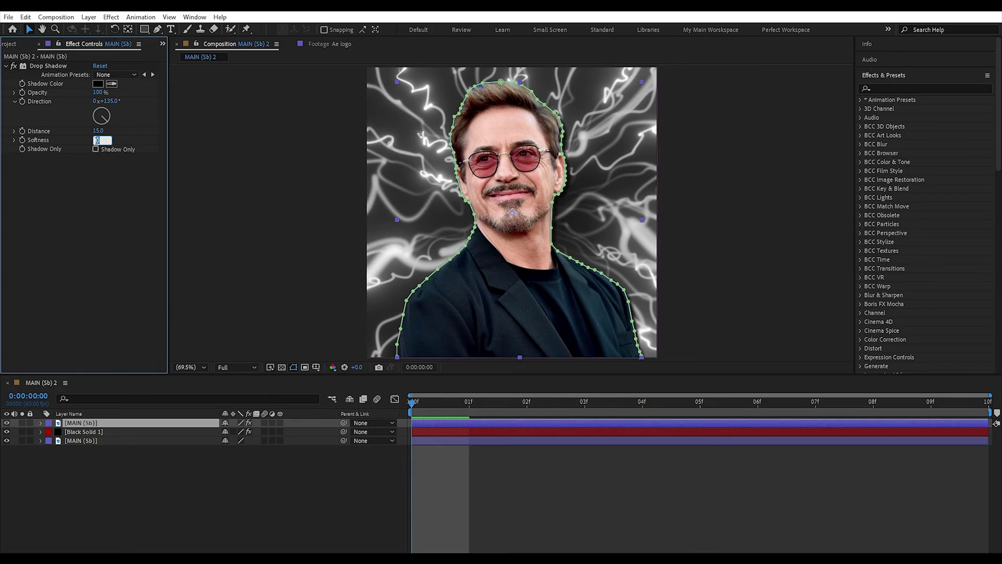
type("35")
key("Return")
left_click(635, 489)
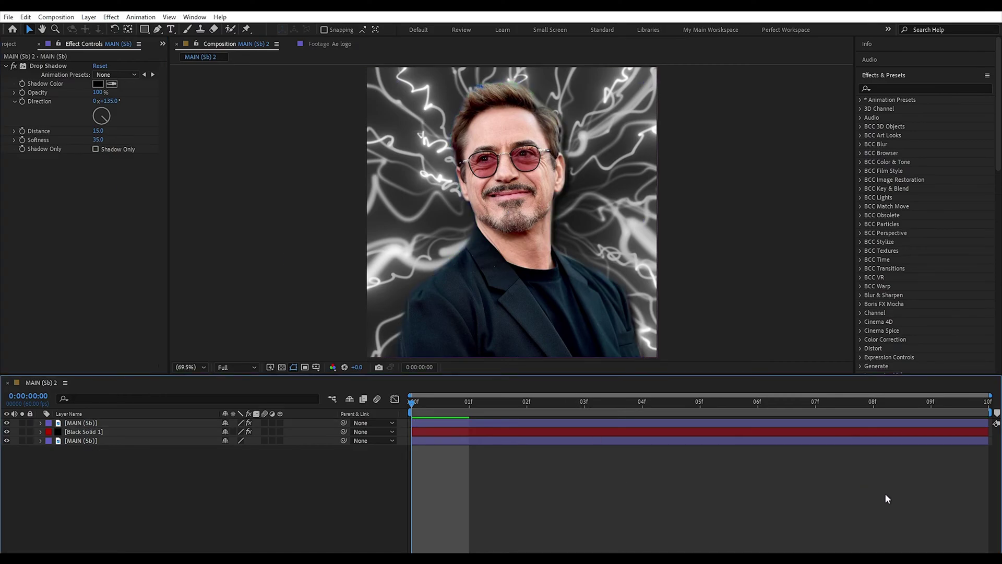
left_click(5, 65)
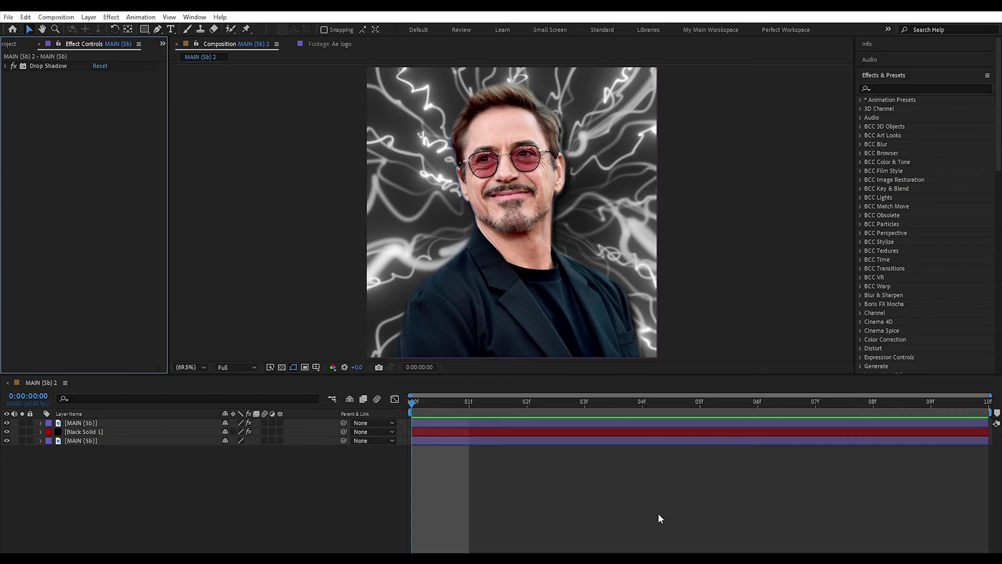
Add the Ae logo above Black Solid 1, move it right of the face, and open its Layer viewer
left_click(10, 45)
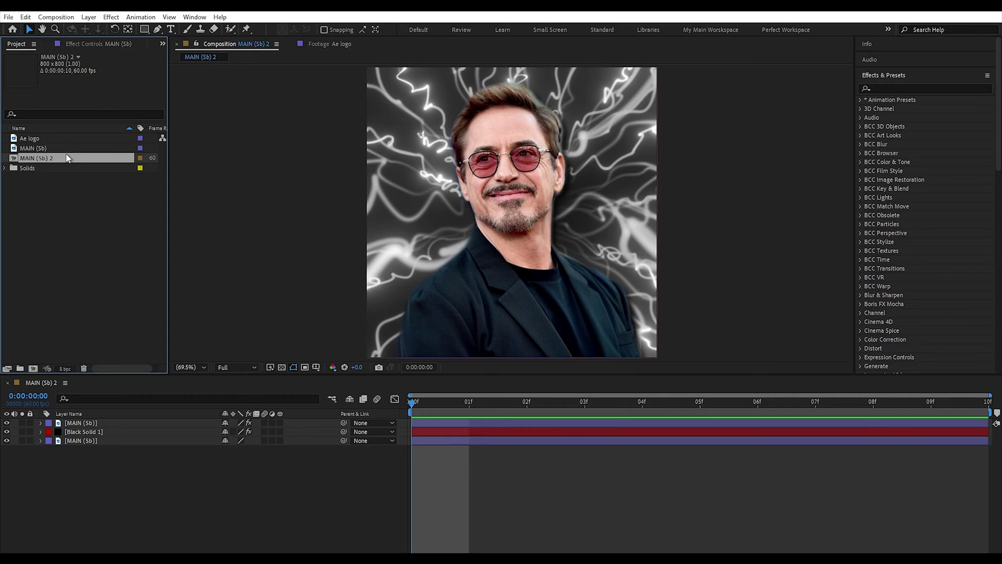
left_click_drag(30, 138, 88, 431)
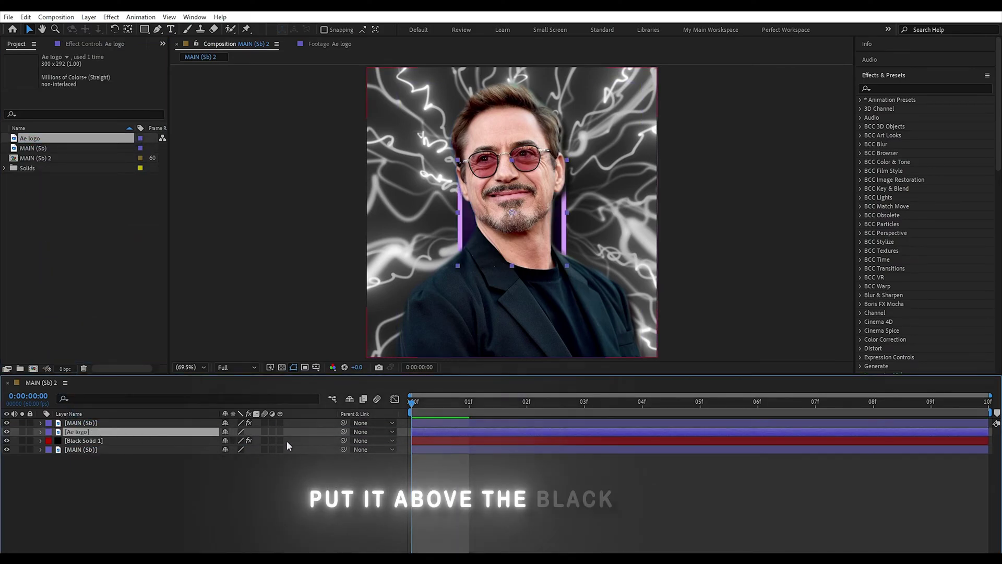
left_click_drag(465, 217, 560, 220)
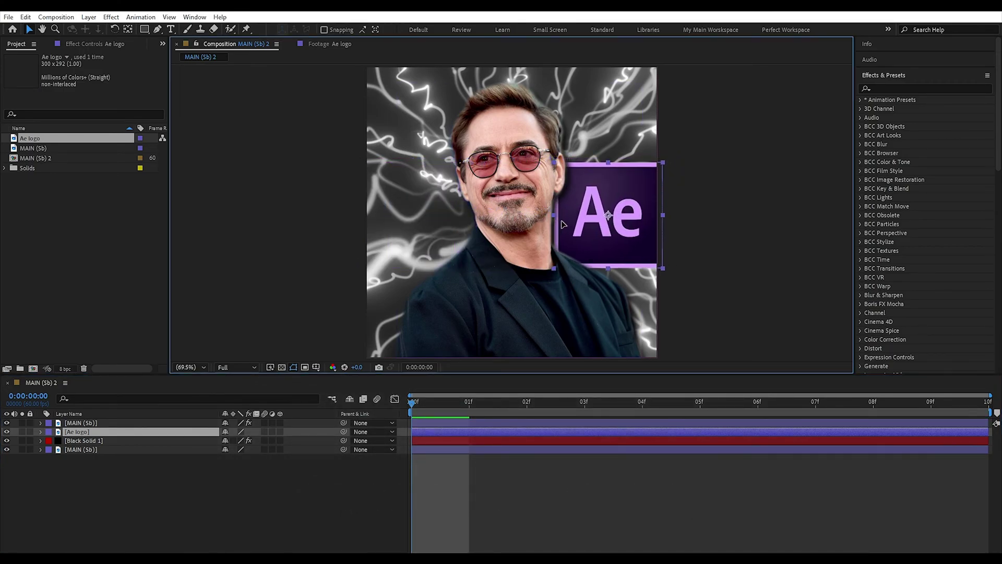
double_click(562, 220)
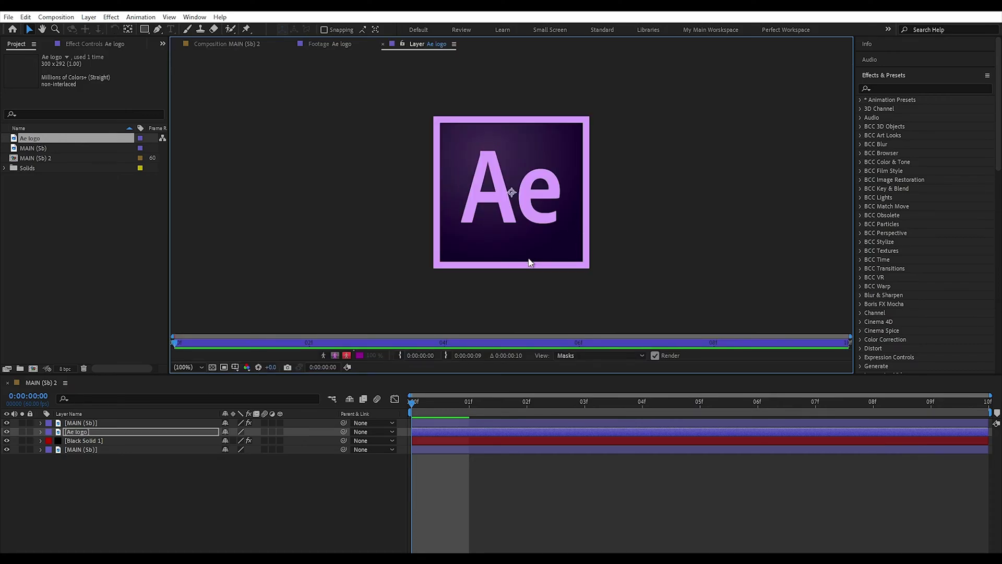
Apply CC Page Turn to the Ae logo, curling the Top Right Corner to Fold Position 213.0, 100.5
key("period")
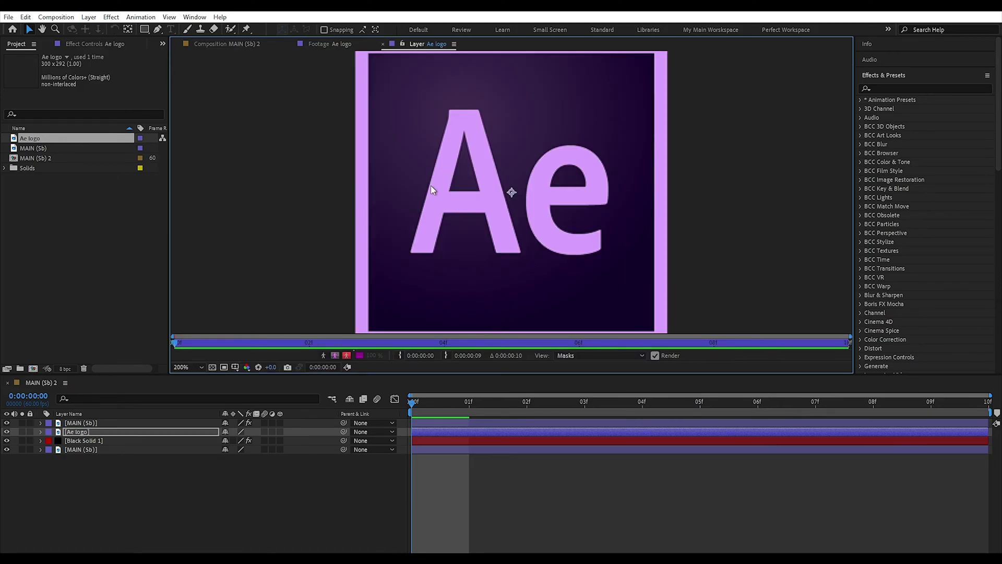
key("ctrl+space")
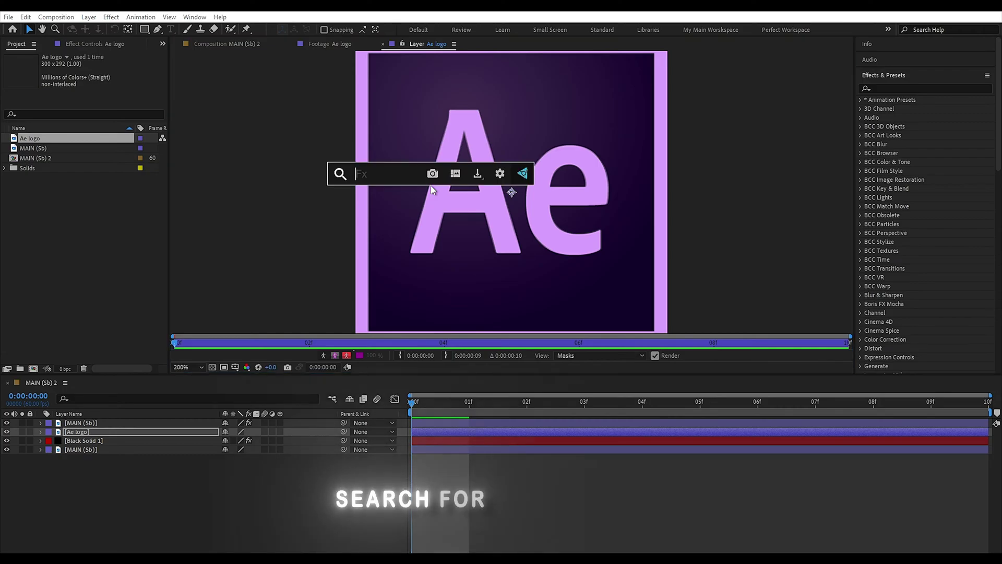
type("cc page")
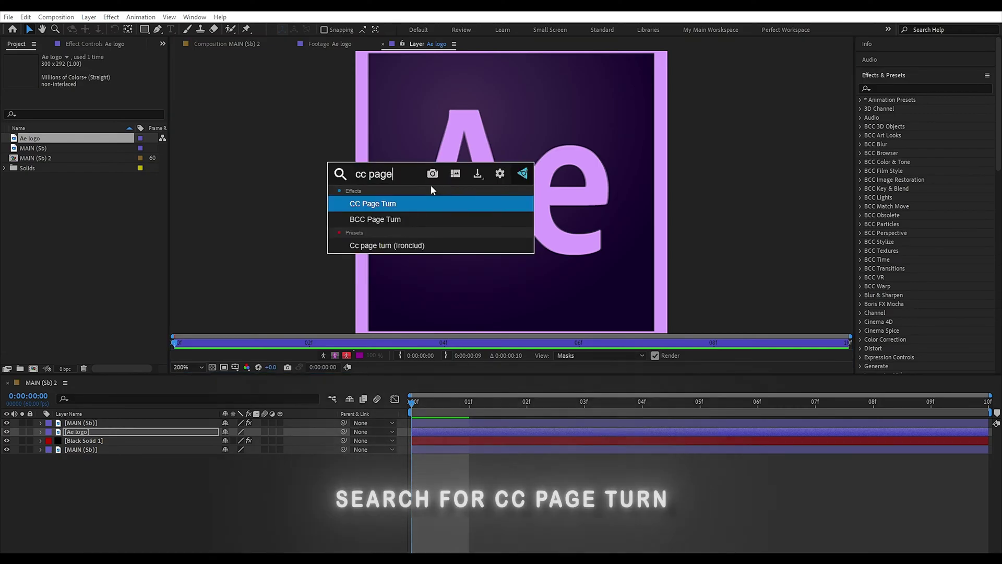
key("Return")
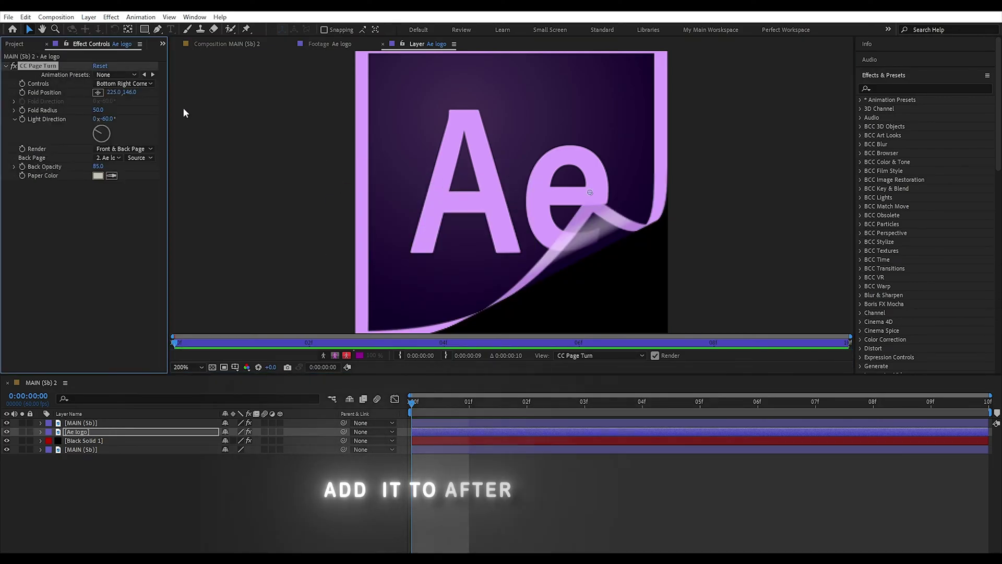
left_click(887, 87)
left_click(50, 67)
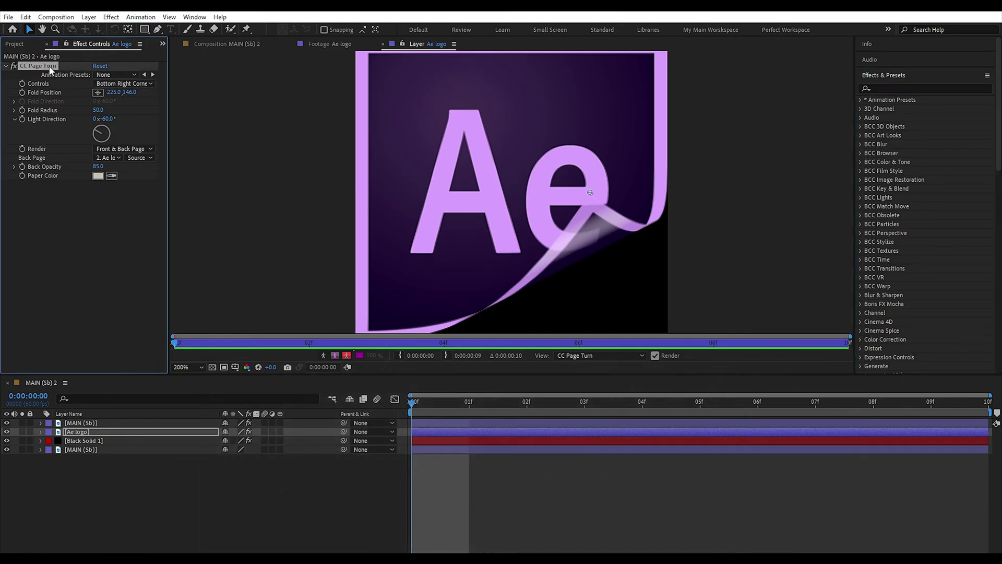
left_click(112, 84)
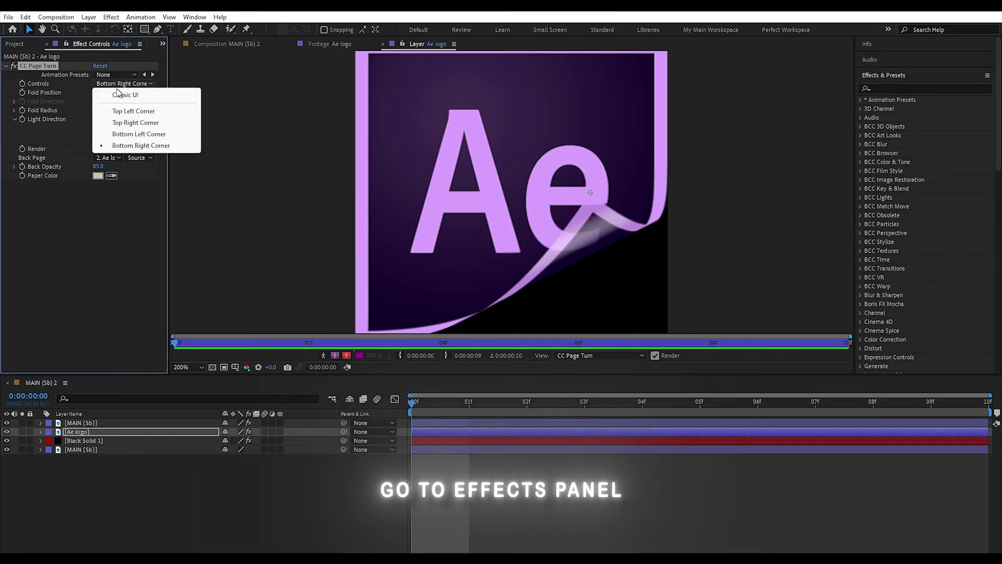
left_click(135, 123)
left_click_drag(593, 191, 577, 144)
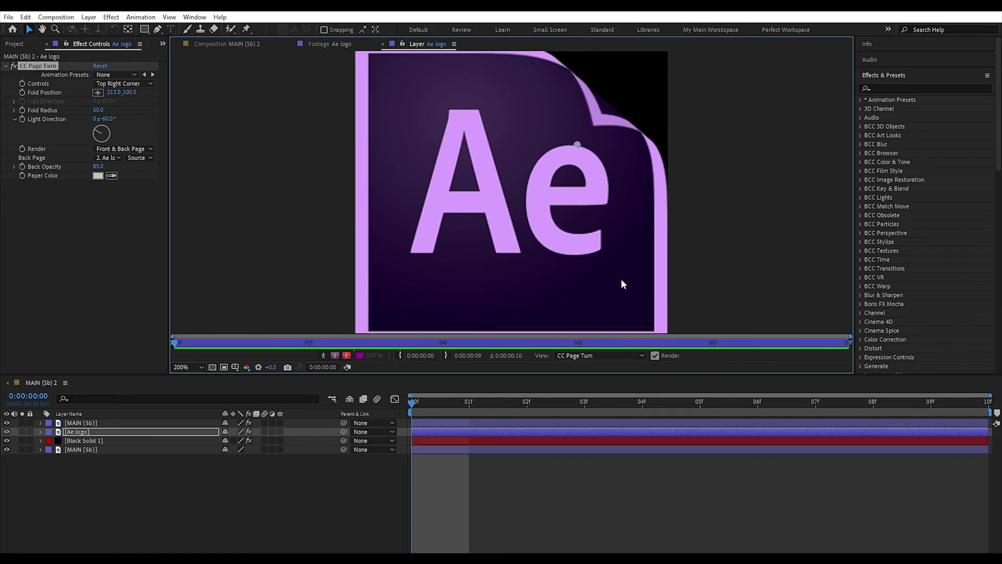
left_click(946, 89)
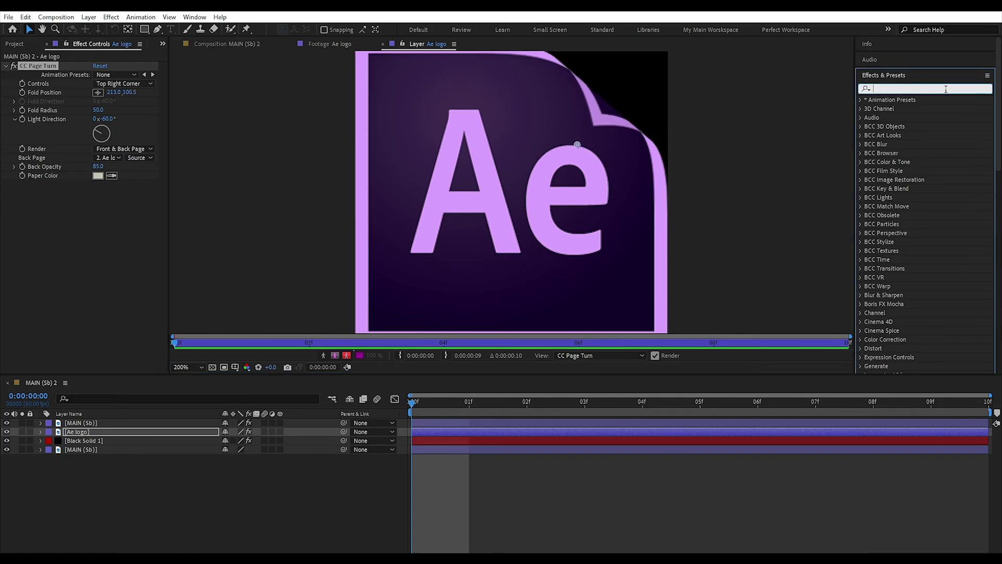
Apply CC Light Sweep to the Ae logo using the FX Console effect search
type("cc")
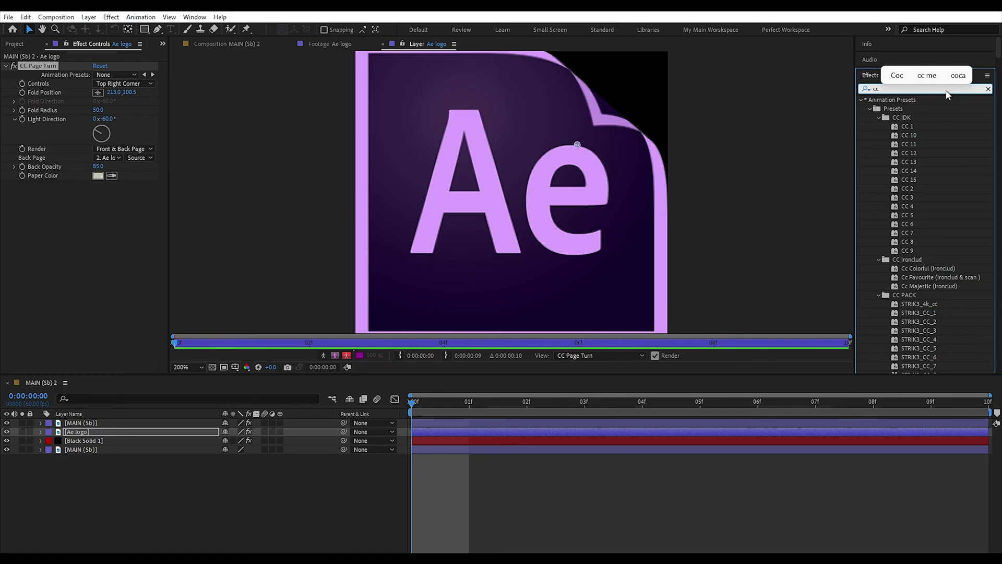
type(" light")
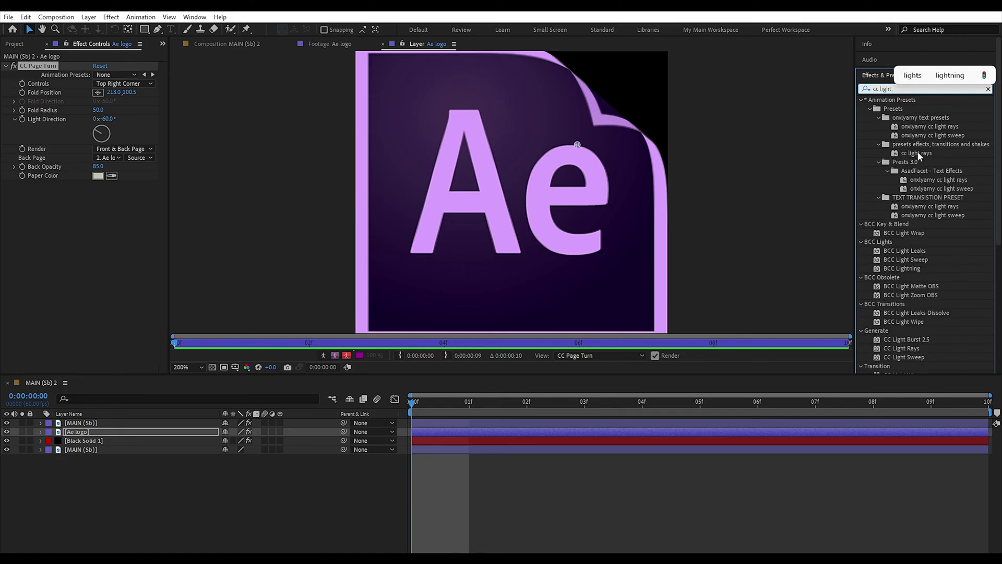
left_click_drag(936, 137, 574, 172)
left_click(988, 88)
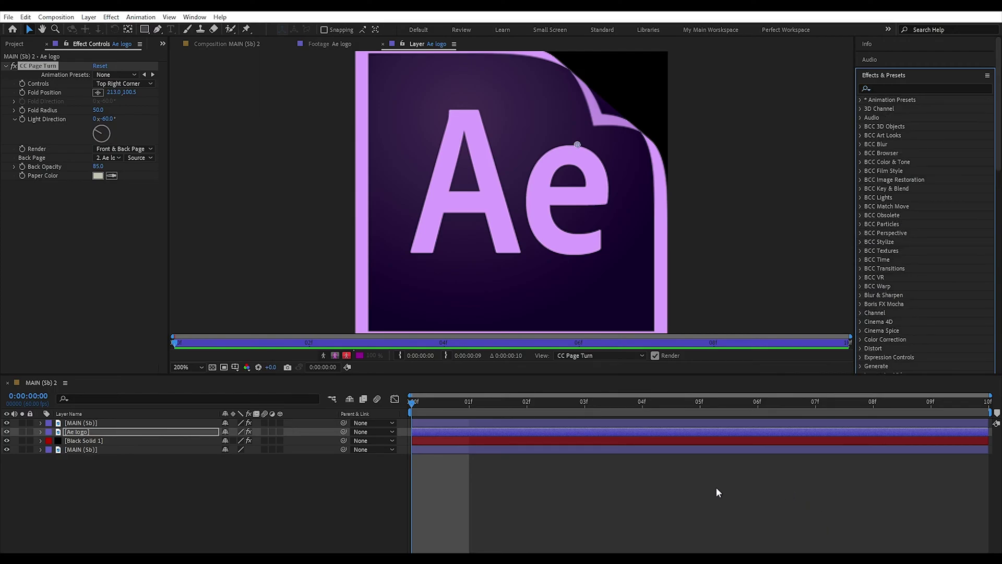
key("ctrl+space")
type("light")
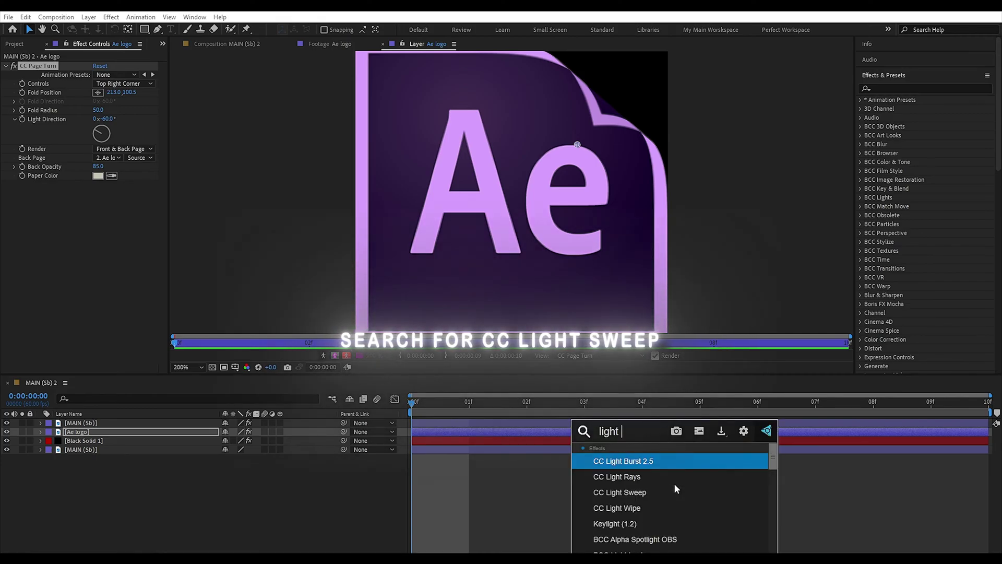
left_click(626, 493)
Centre the light sweep at 113,89, set its light colour to FFFAF0, and collapse both effects
left_click_drag(511, 116, 471, 134)
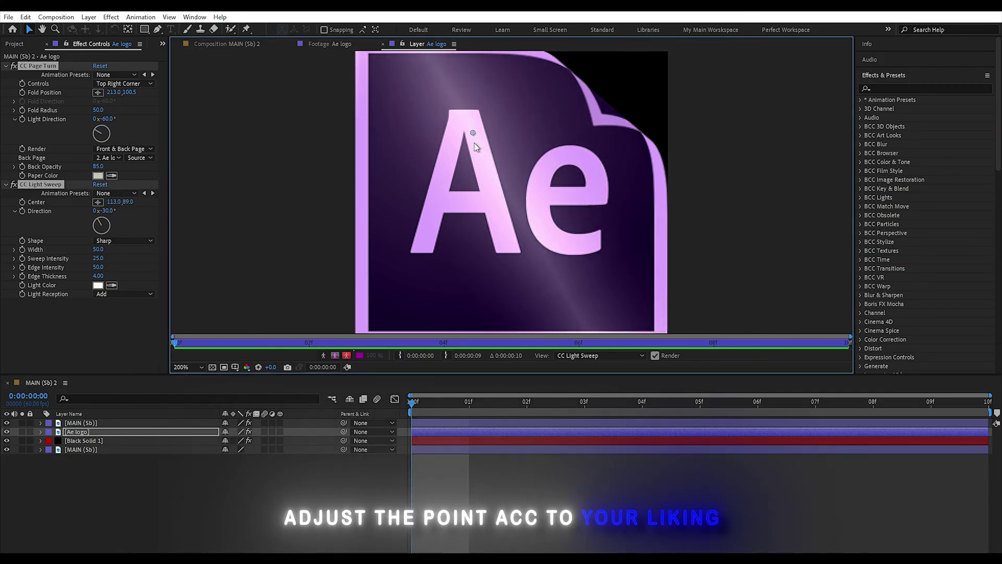
left_click(100, 286)
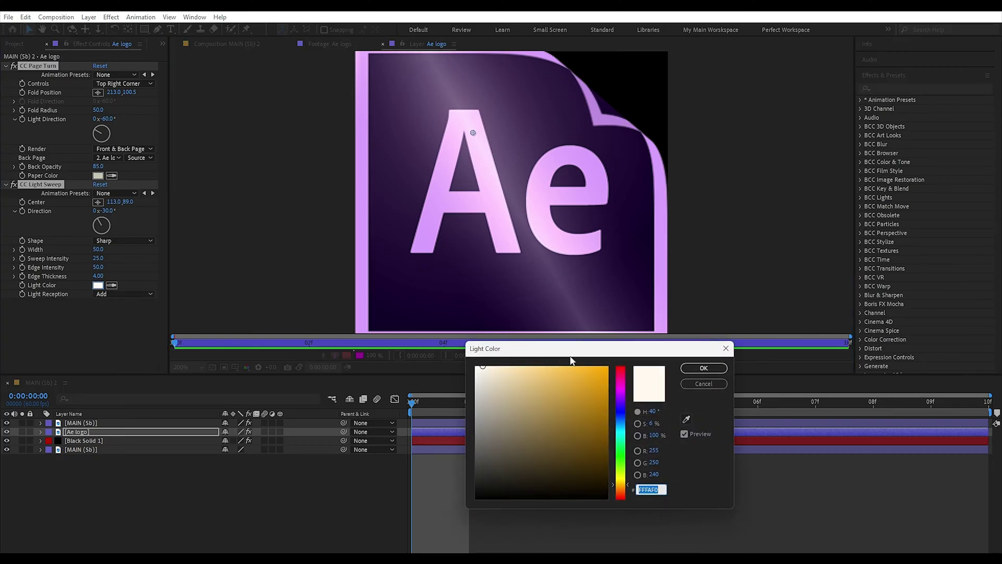
left_click(703, 368)
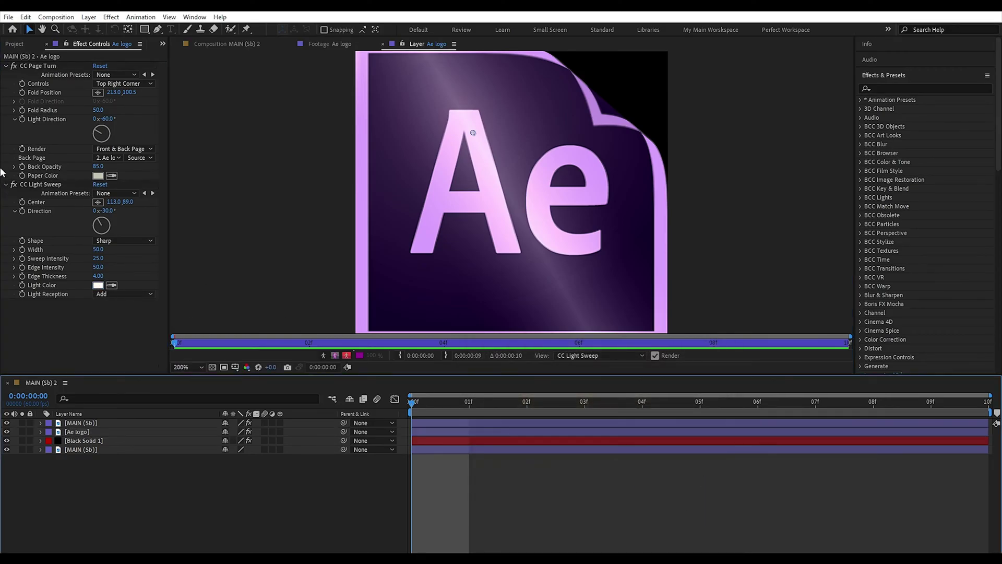
left_click(6, 185)
left_click(6, 66)
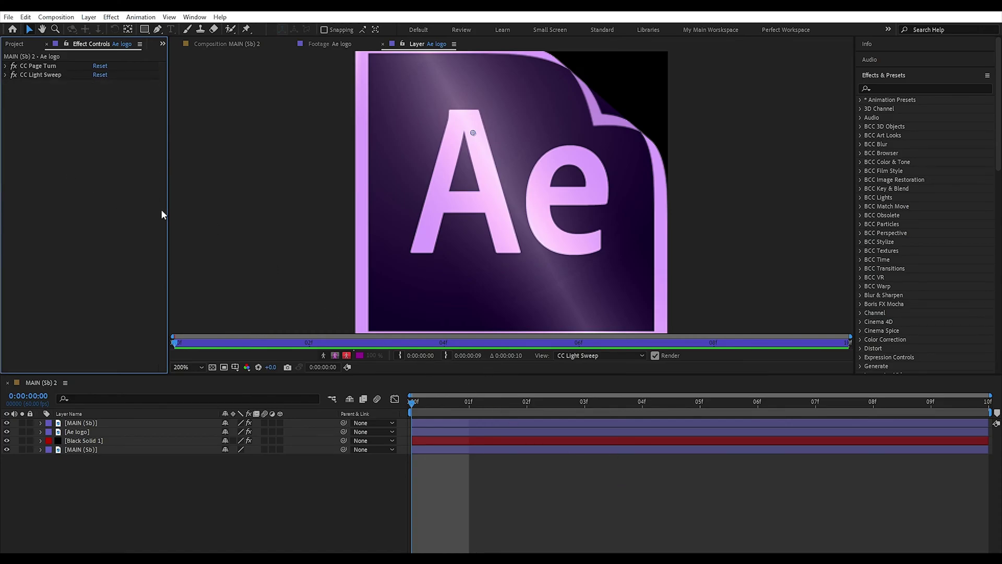
left_click(500, 449)
left_click(503, 431)
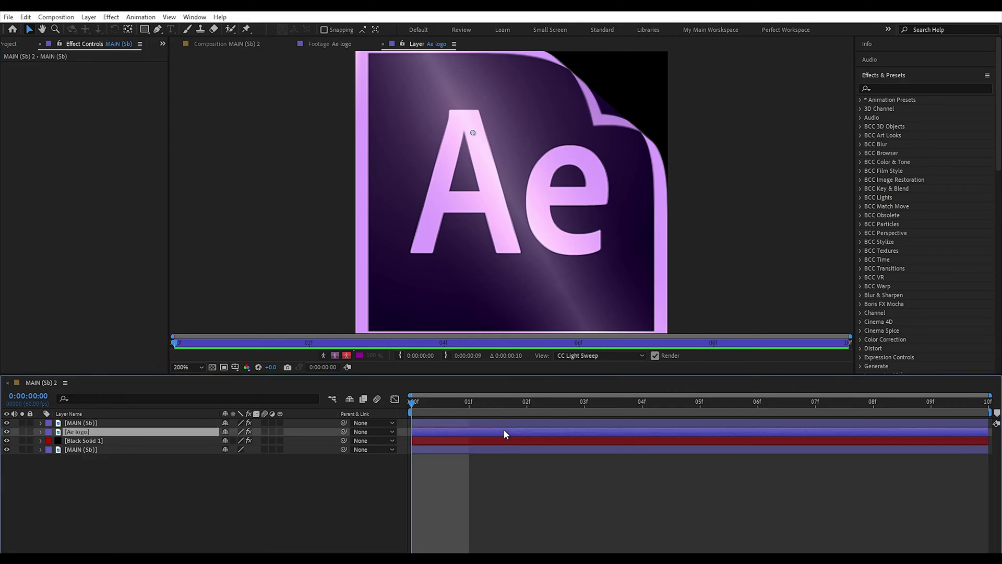
Apply the Tint effect to the Ae logo and collapse its settings
key("ctrl+space")
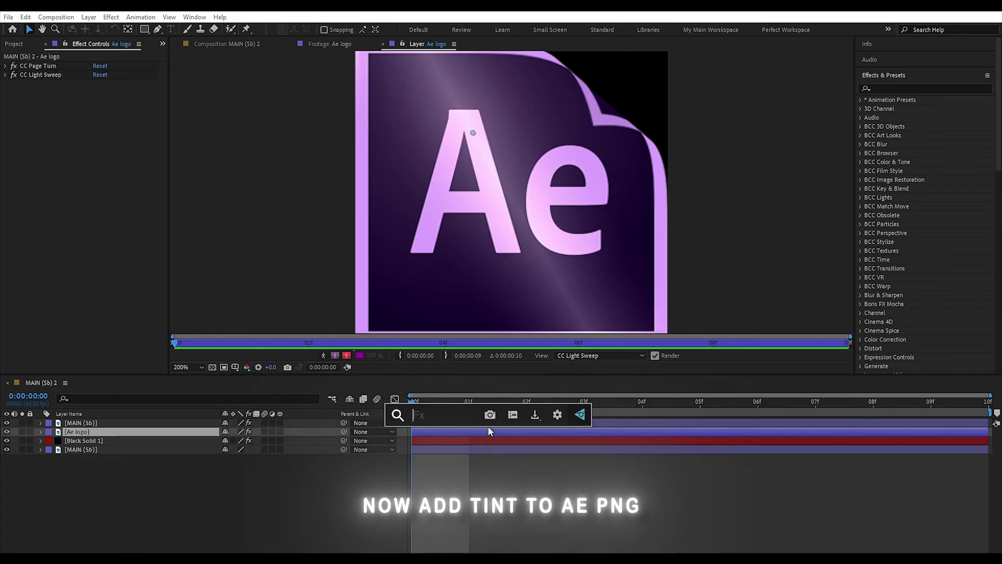
type("tint")
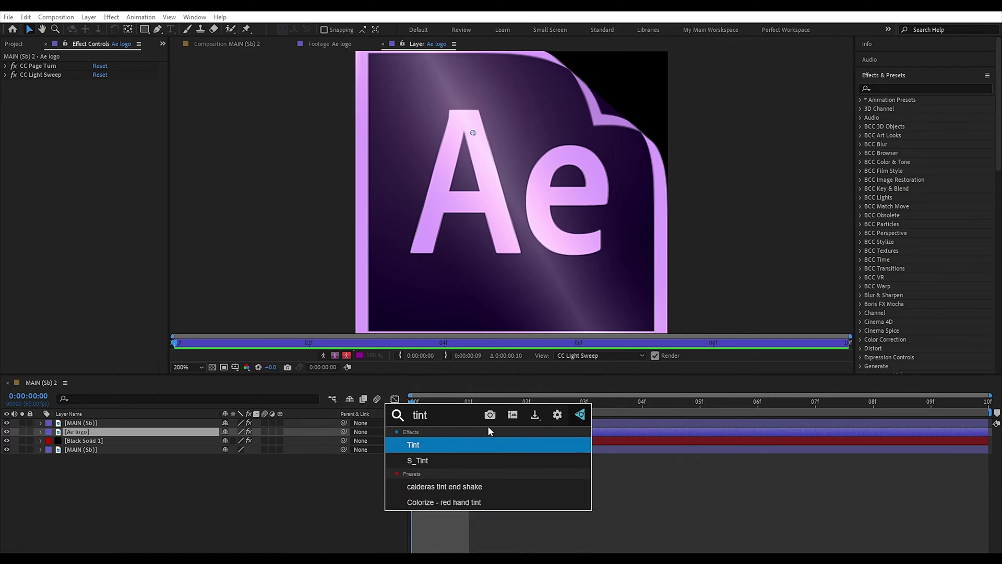
key("Return")
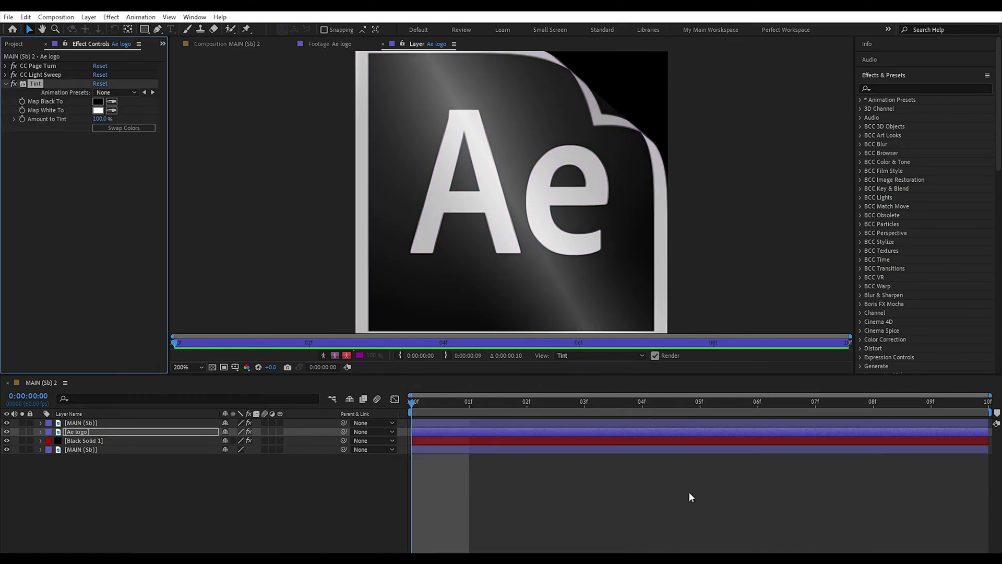
left_click(6, 84)
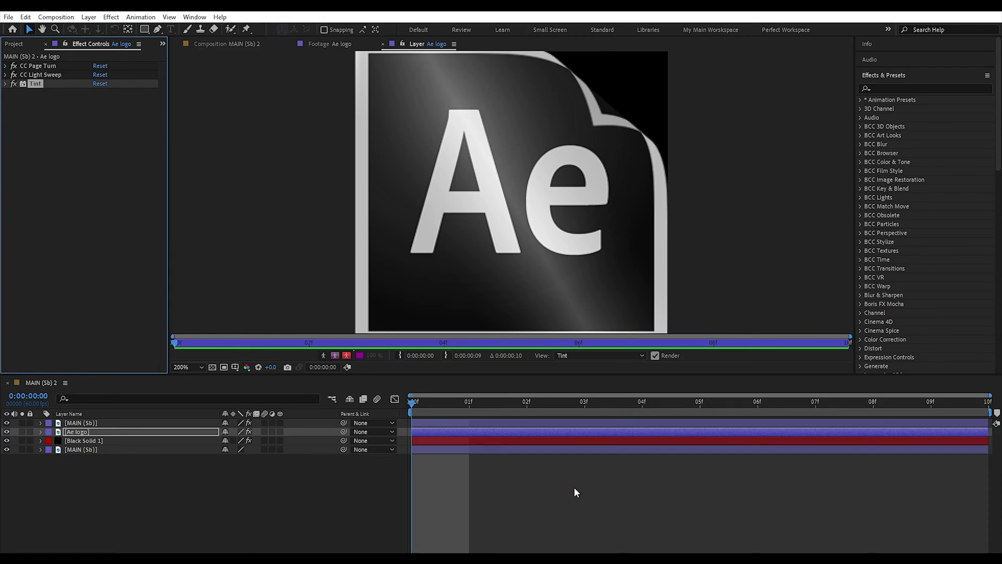
Add Glow to the Ae logo, adjust its threshold, and return to the full MAIN (Sb) 2 composite
key("ctrl+space")
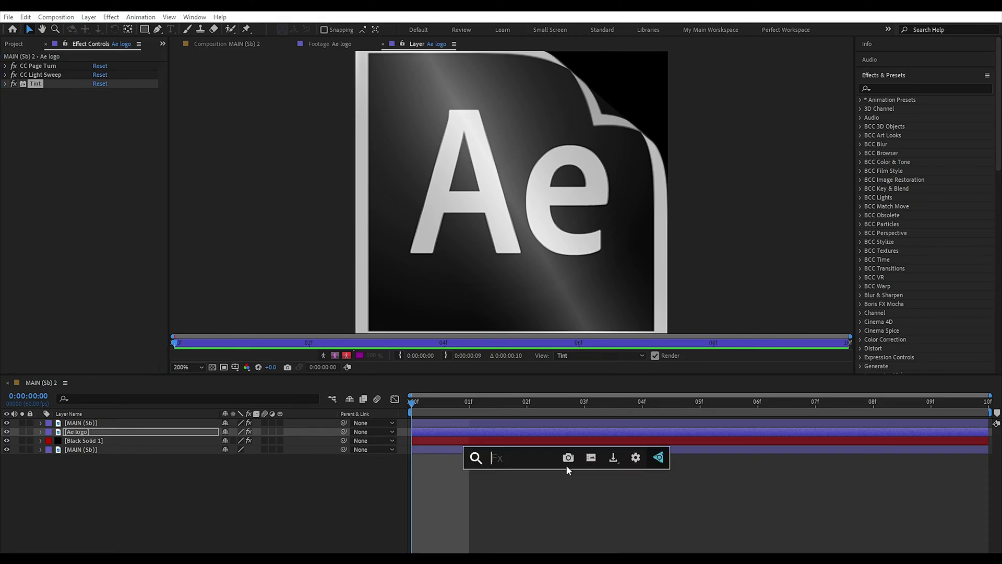
type("glow")
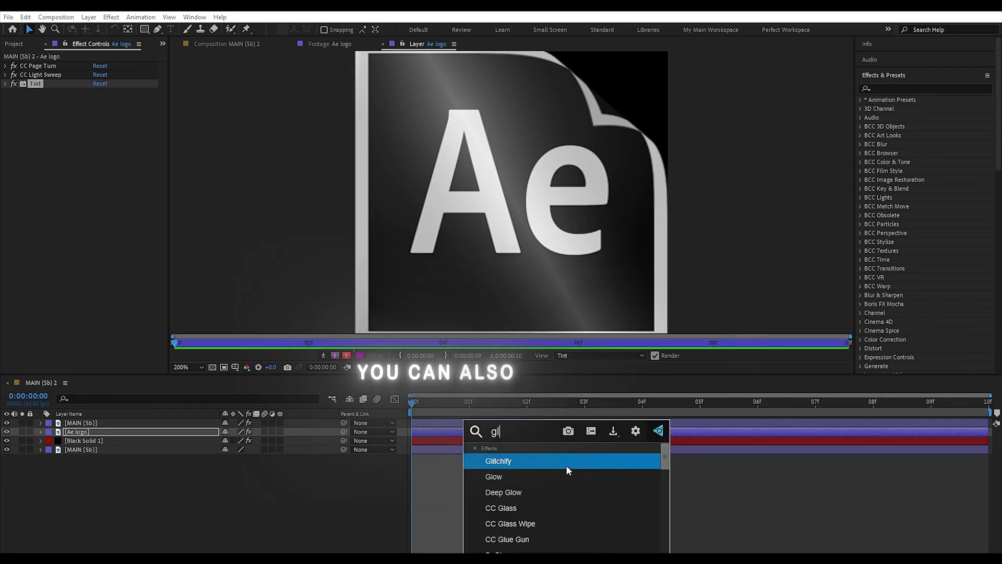
key("Return")
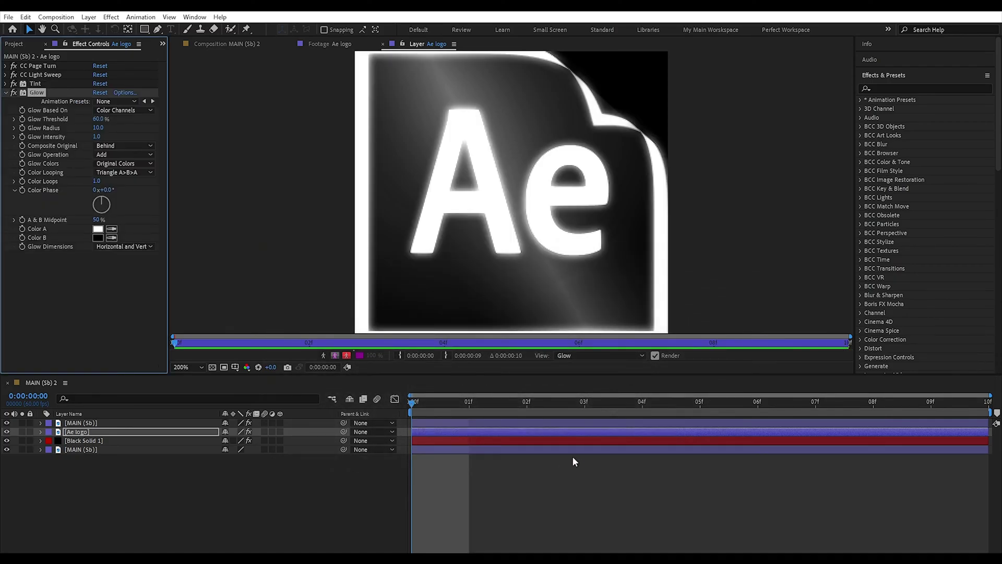
left_click_drag(98, 119, 148, 120)
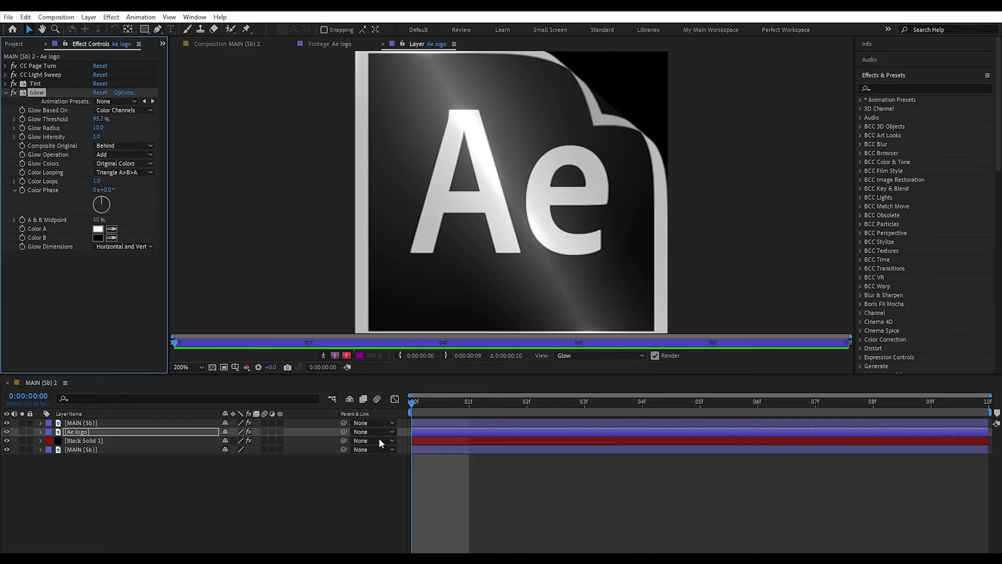
left_click(242, 43)
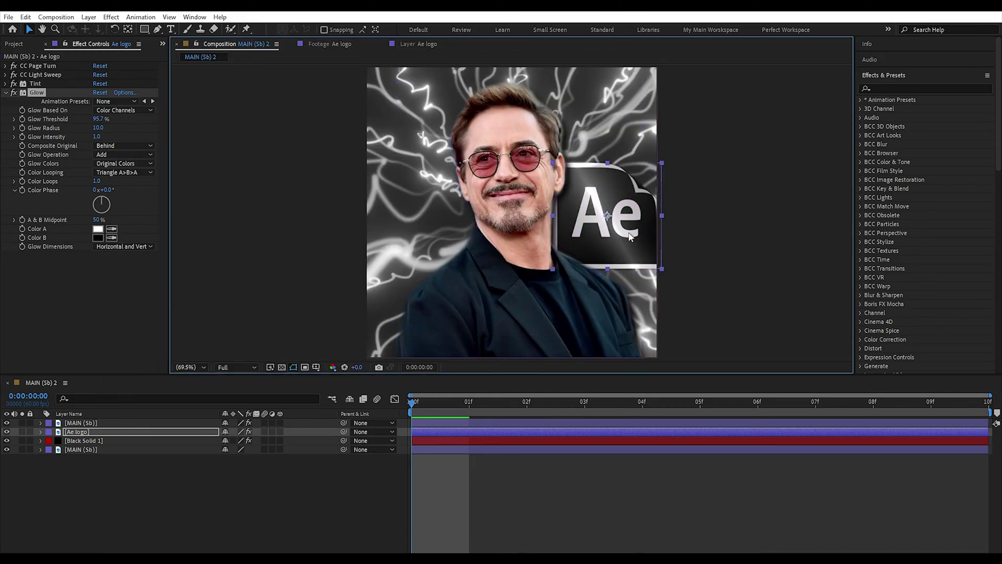
Shift the Ae logo left, tilt it about 13° counter-clockwise, and shrink it to 56%
left_click_drag(508, 248, 447, 251)
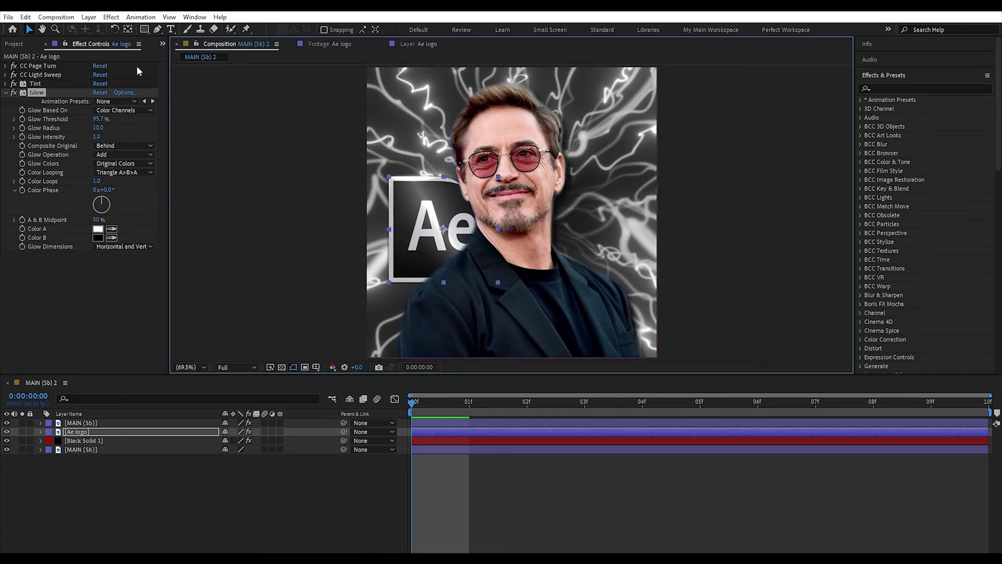
left_click(115, 29)
left_click_drag(410, 191, 372, 247)
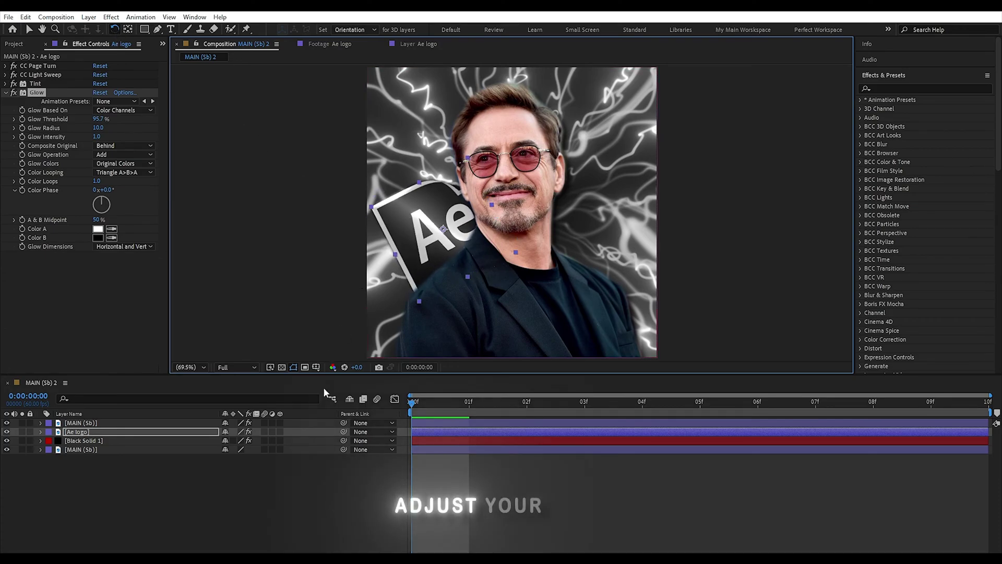
key("s")
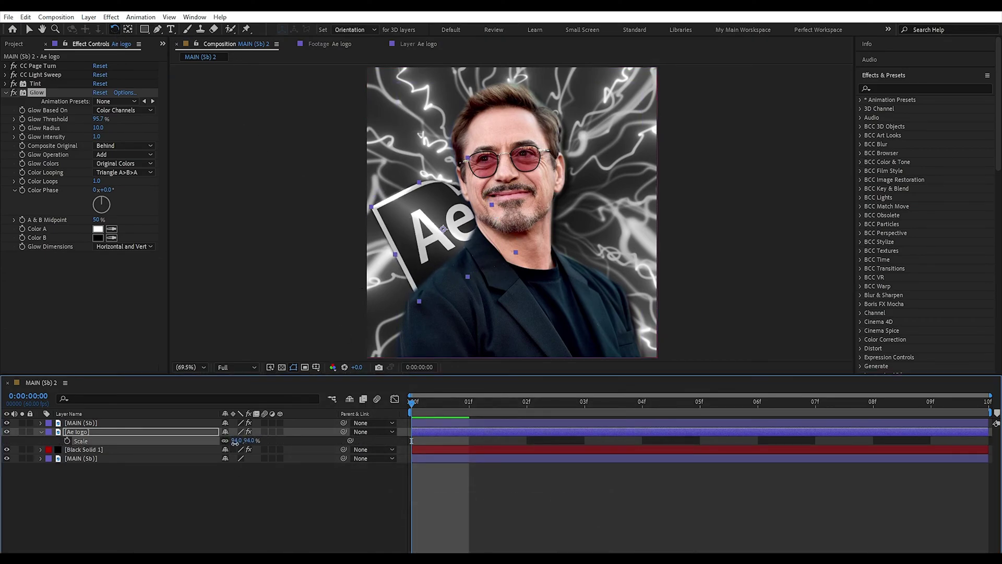
left_click_drag(234, 441, 214, 441)
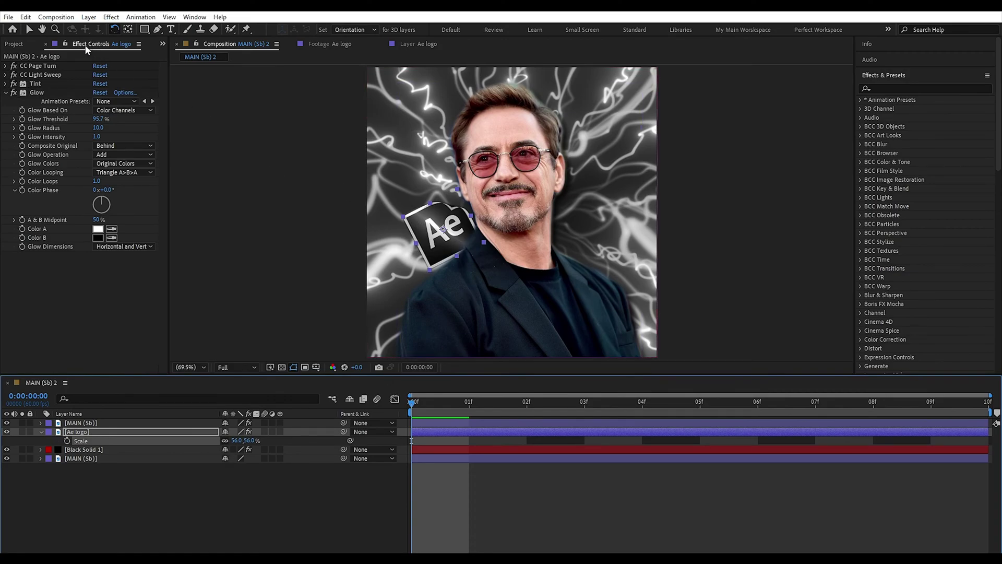
Move the Ae logo down-right onto the man's shoulder and nudge it into place
left_click(429, 227)
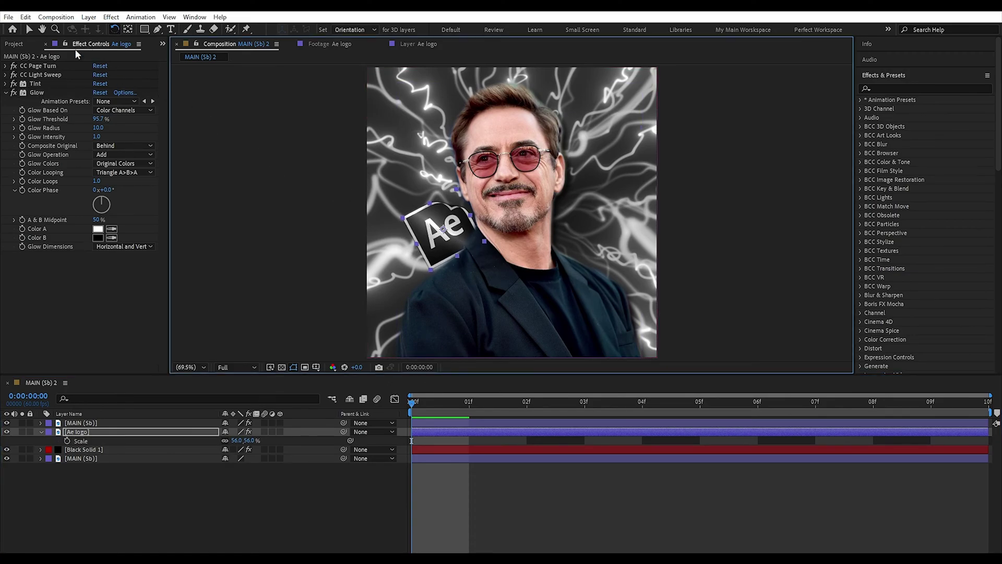
left_click(29, 29)
left_click_drag(419, 221, 430, 232)
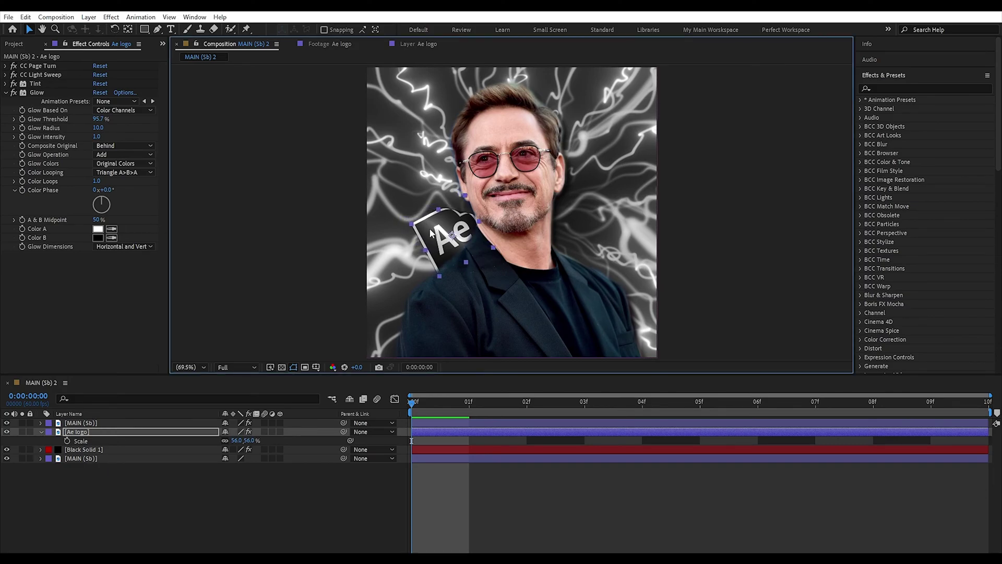
left_click(719, 501)
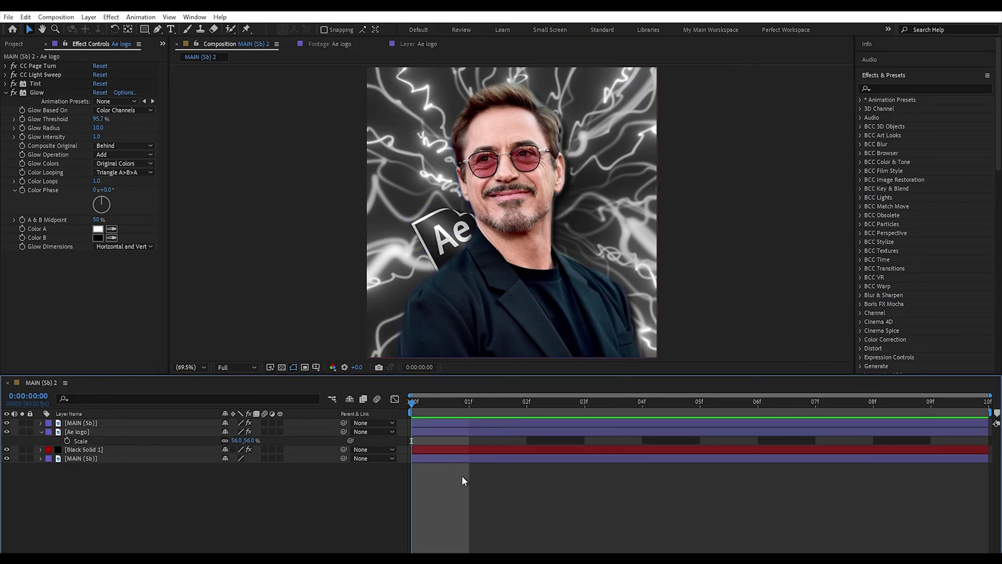
left_click(511, 432)
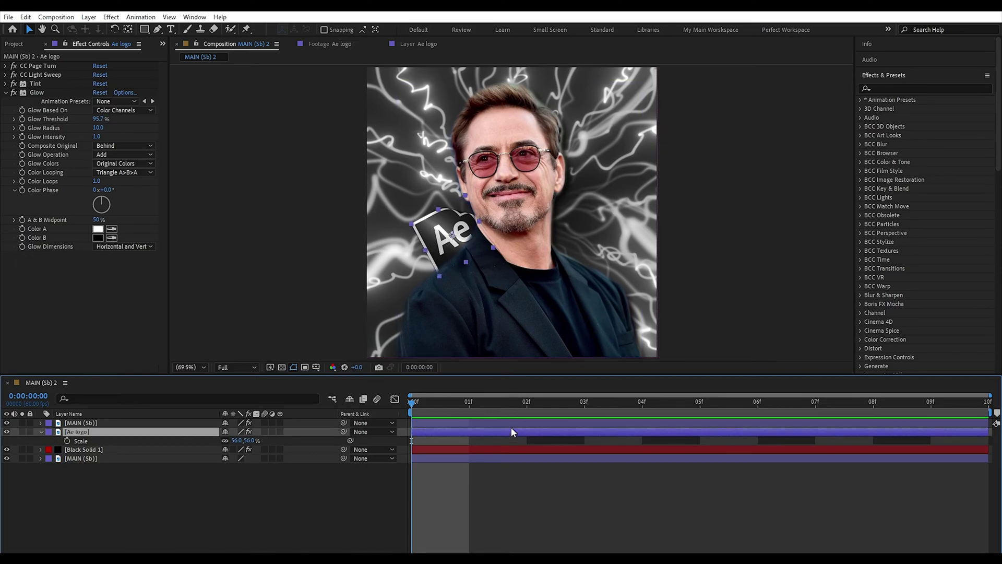
left_click_drag(430, 236, 433, 234)
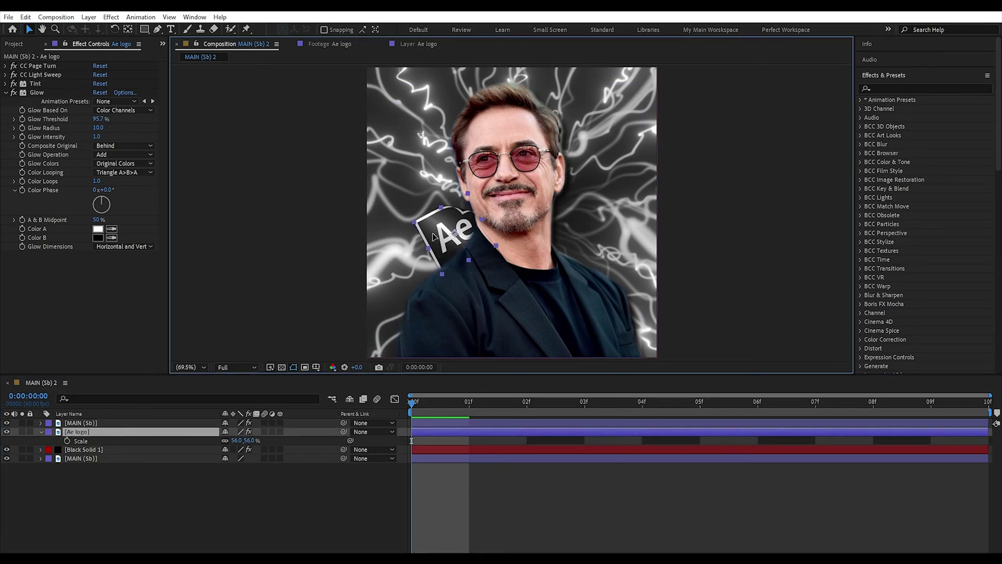
key("Return")
Fine-tune the logo's tilt and position, then collapse Glow and hide the Scale property
left_click(115, 30)
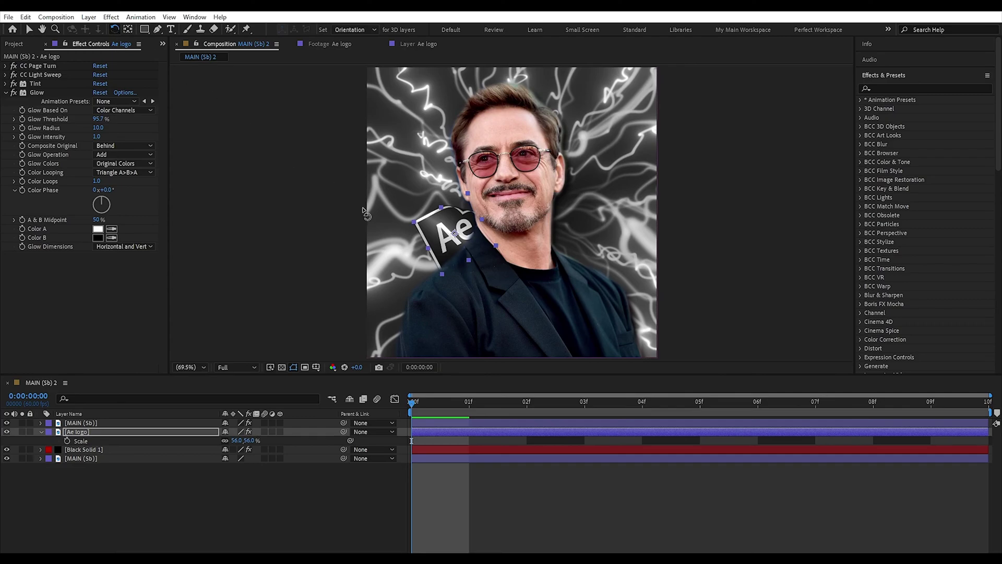
left_click_drag(431, 220, 429, 224)
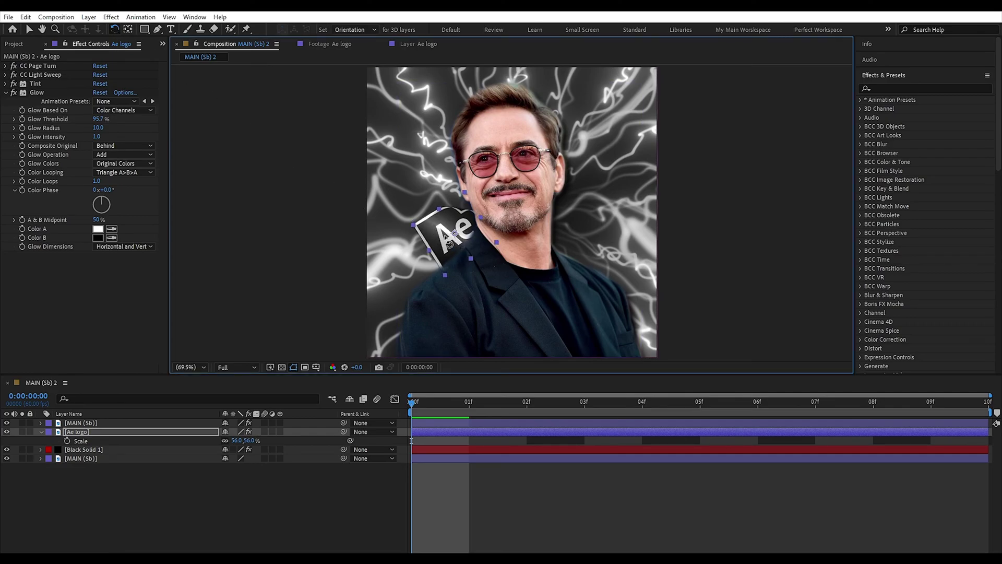
left_click(29, 29)
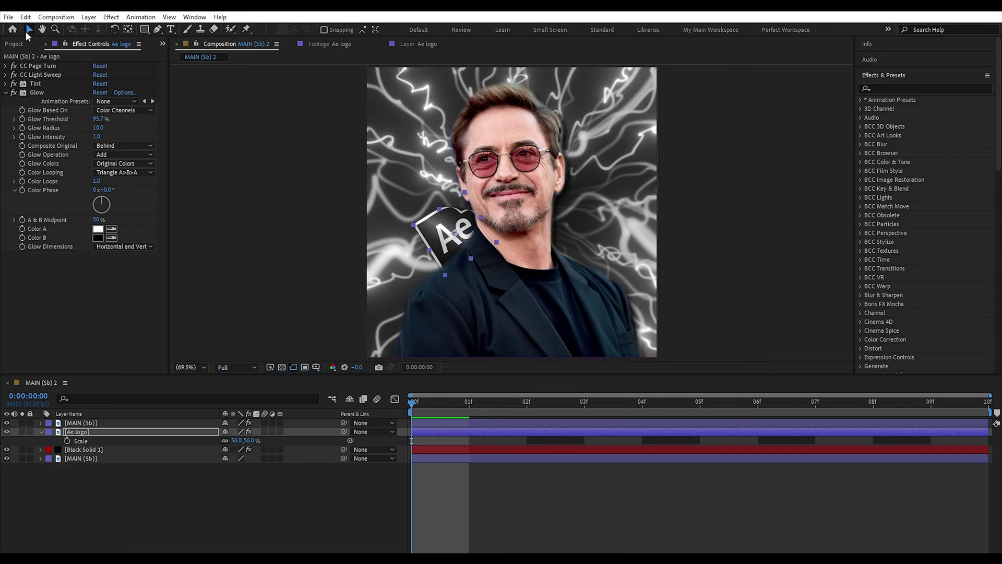
left_click(5, 92)
left_click_drag(442, 236, 440, 235)
left_click(529, 513)
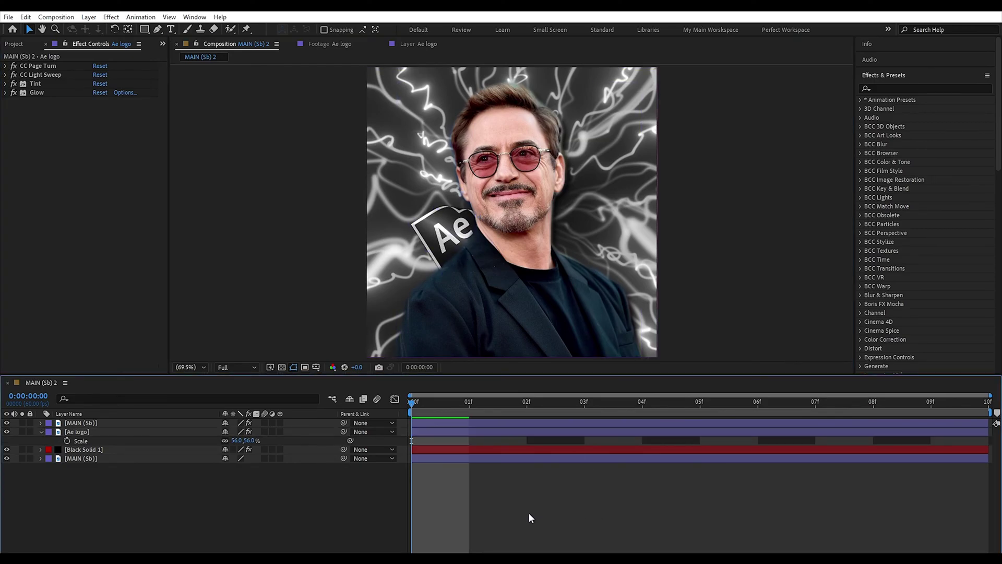
left_click(40, 431)
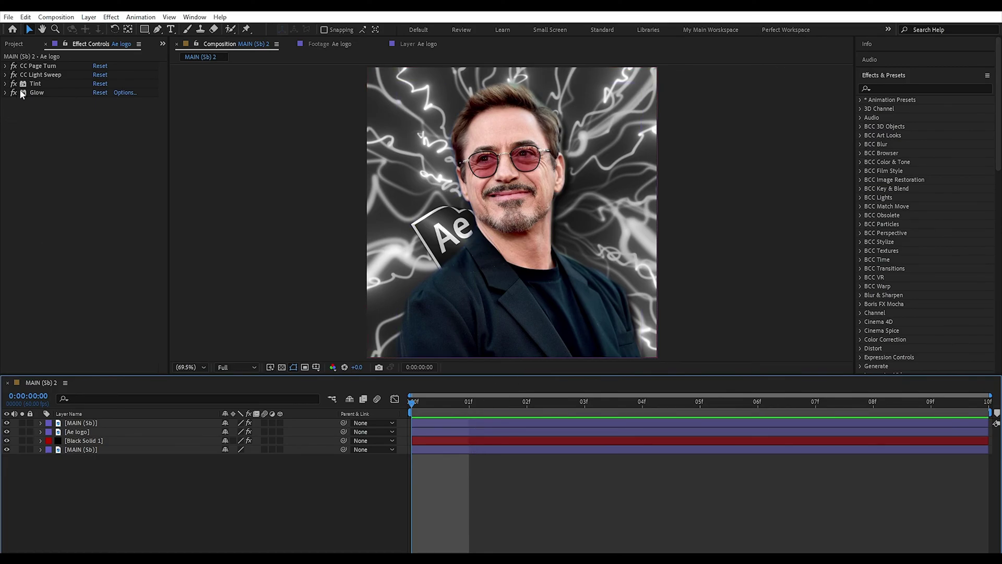
Sharpen the MAIN (Sb) portrait with Sharpen 20 and Unsharp Mask amount 35, radius 50
left_click(439, 428)
key("ctrl+space")
type("de")
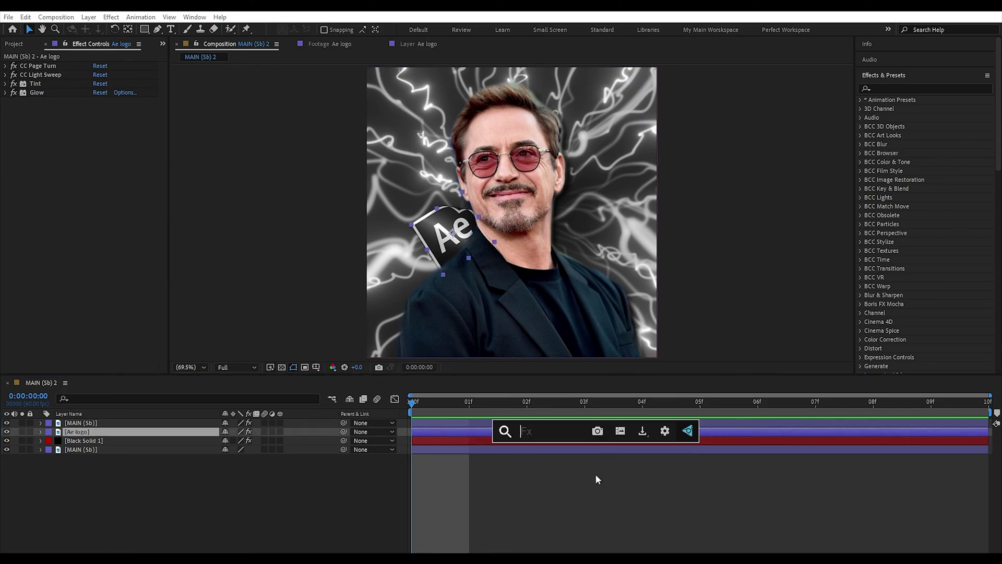
left_click(681, 489)
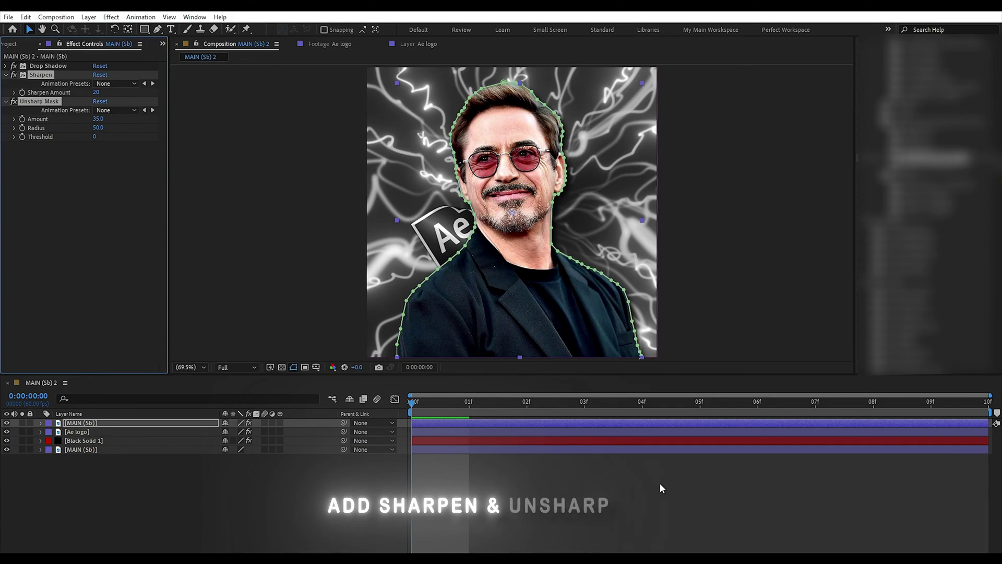
left_click(882, 496)
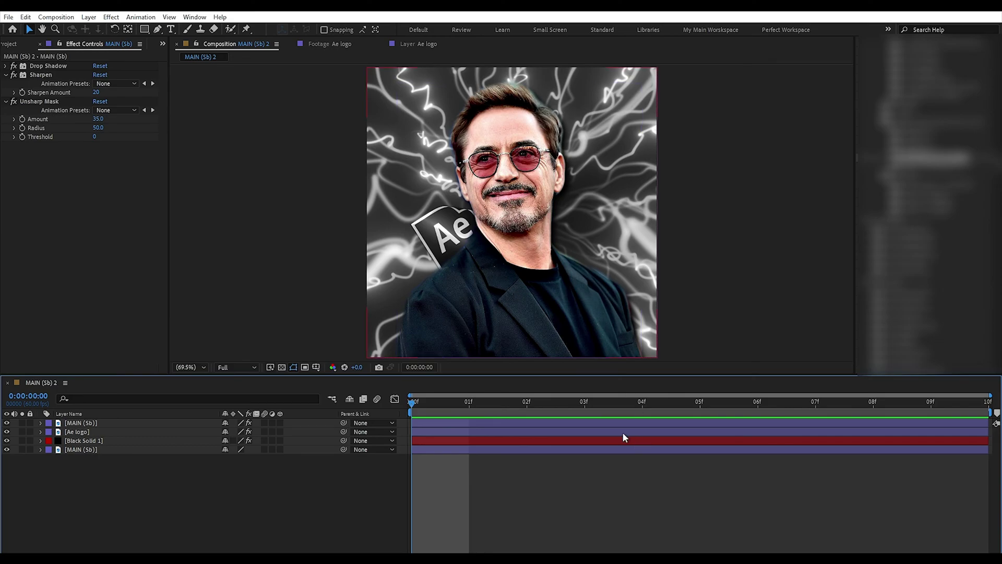
right_click(337, 489)
Add a new adjustment layer and place it between the Ae logo and Black Solid 1
mouse_move(380, 360)
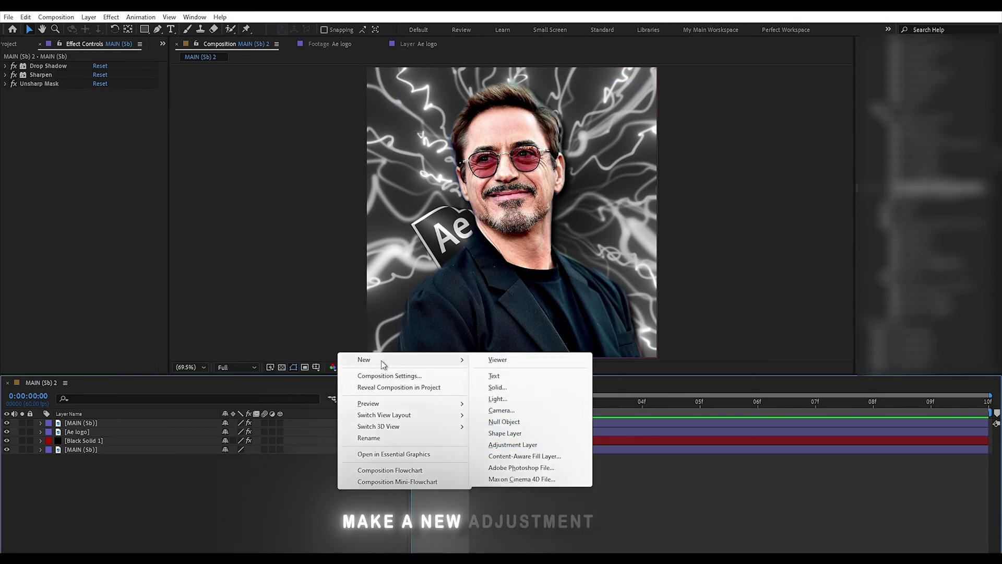
left_click(522, 445)
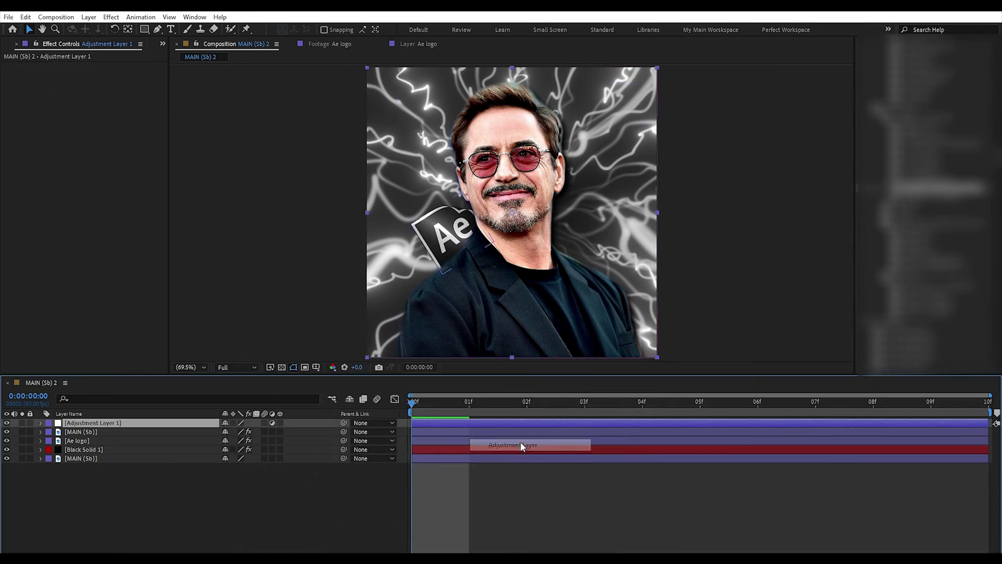
left_click_drag(203, 427, 203, 442)
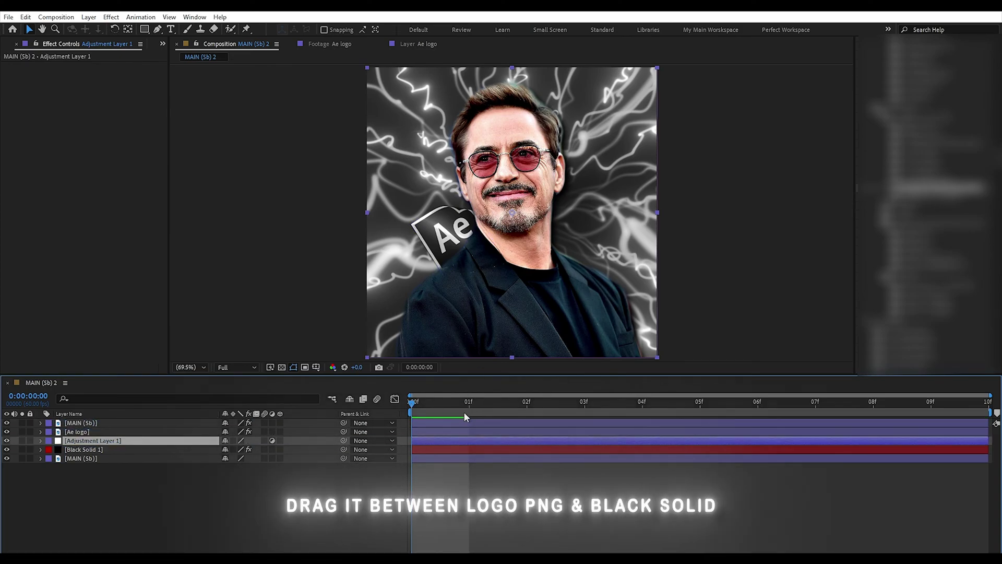
Apply S_Blur to the adjustment layer with Blur Amount 4.00
key("ctrl+space")
type("s")
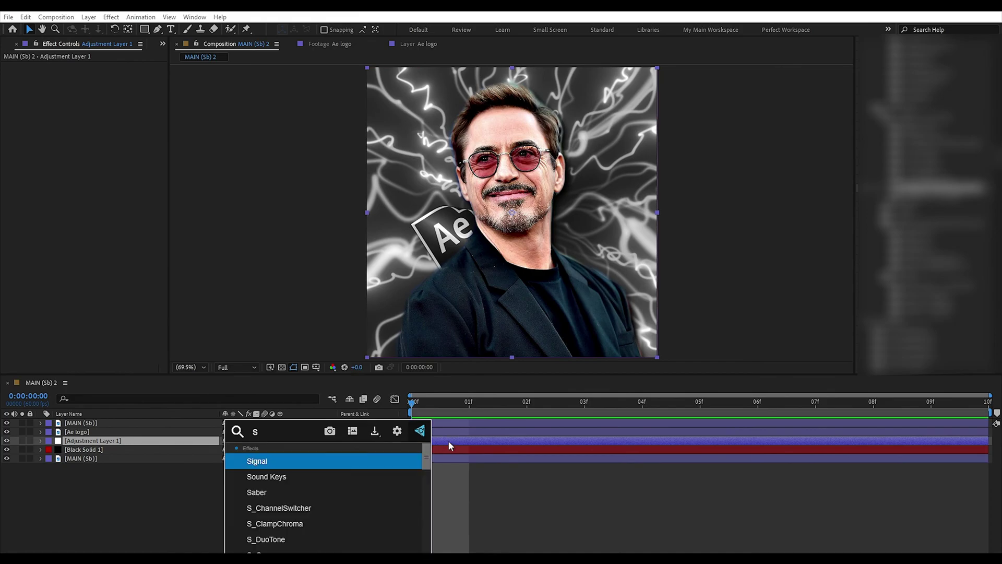
type("_bli")
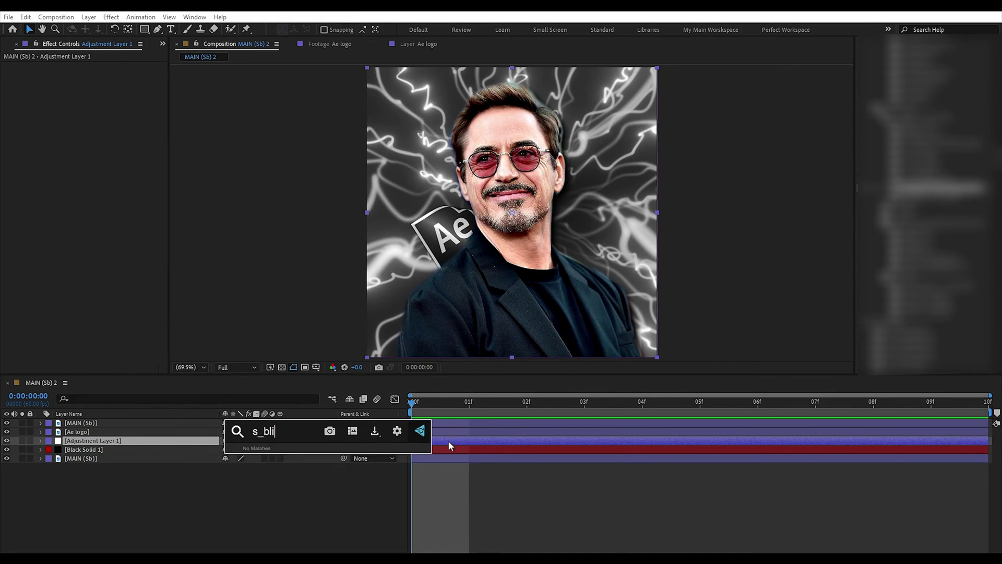
key("BackSpace")
key("Return")
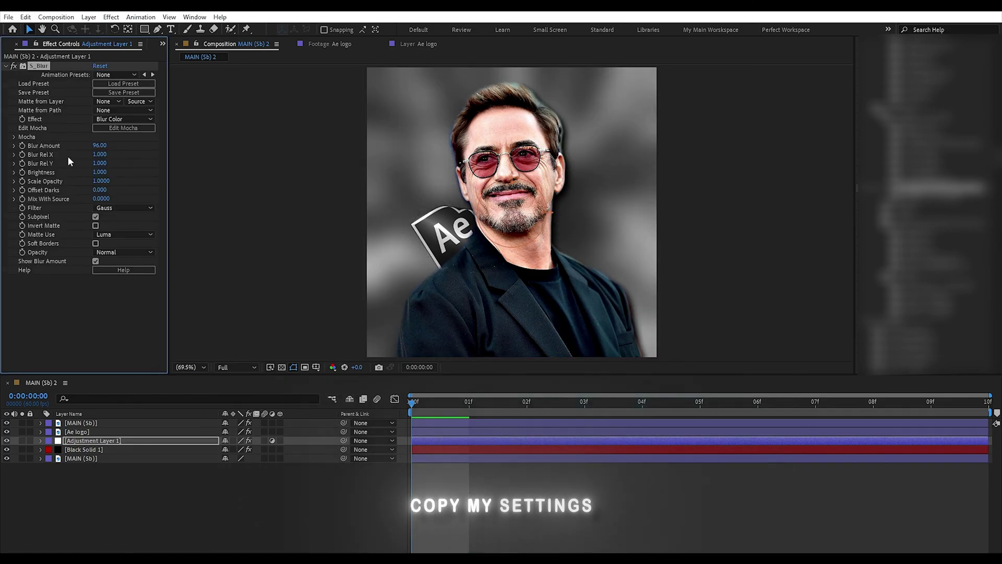
left_click(99, 145)
type("4")
key("Return")
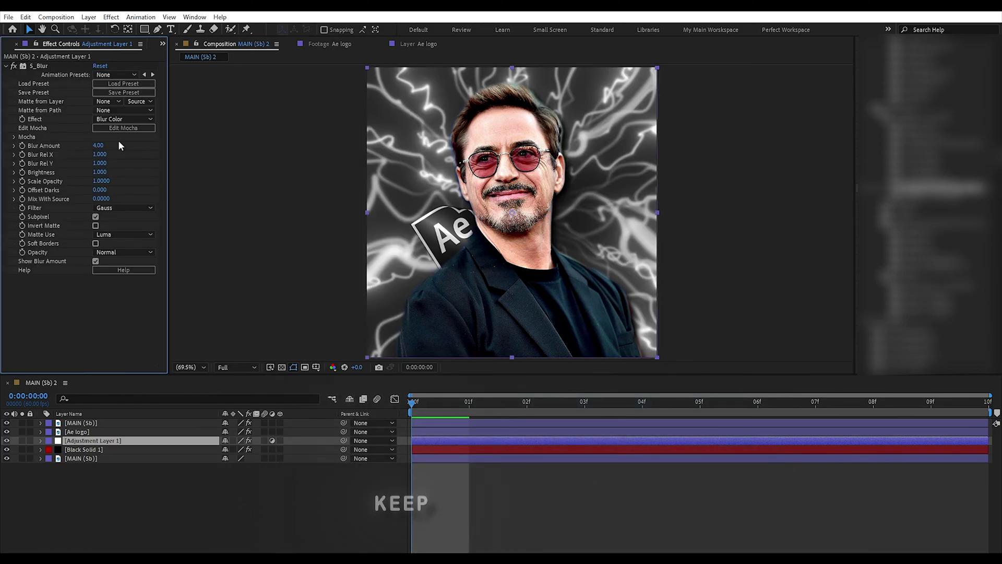
left_click(7, 67)
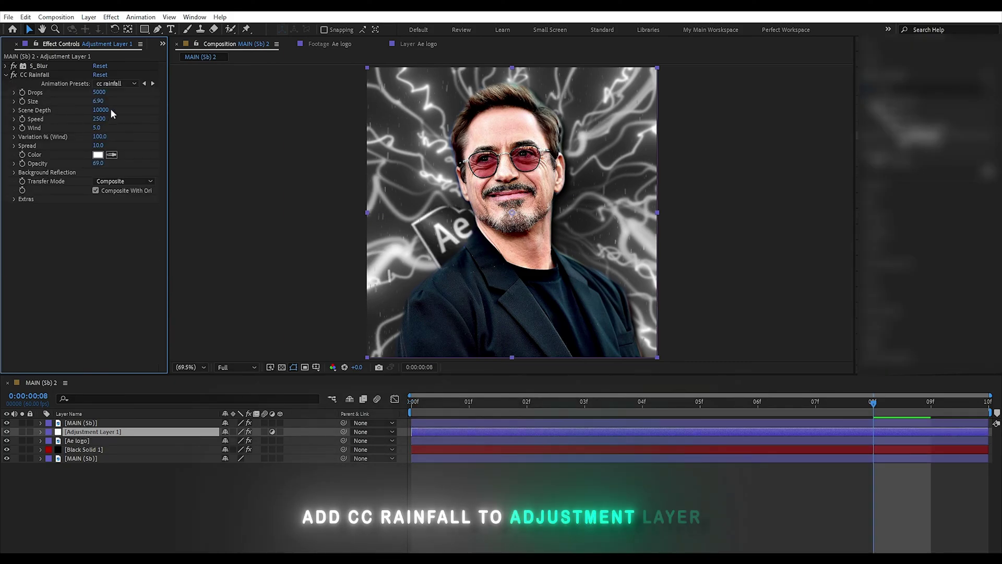
Raise CC Rainfall to 15200 drops with size 7.05, then collapse the effect
left_click_drag(102, 97, 137, 87)
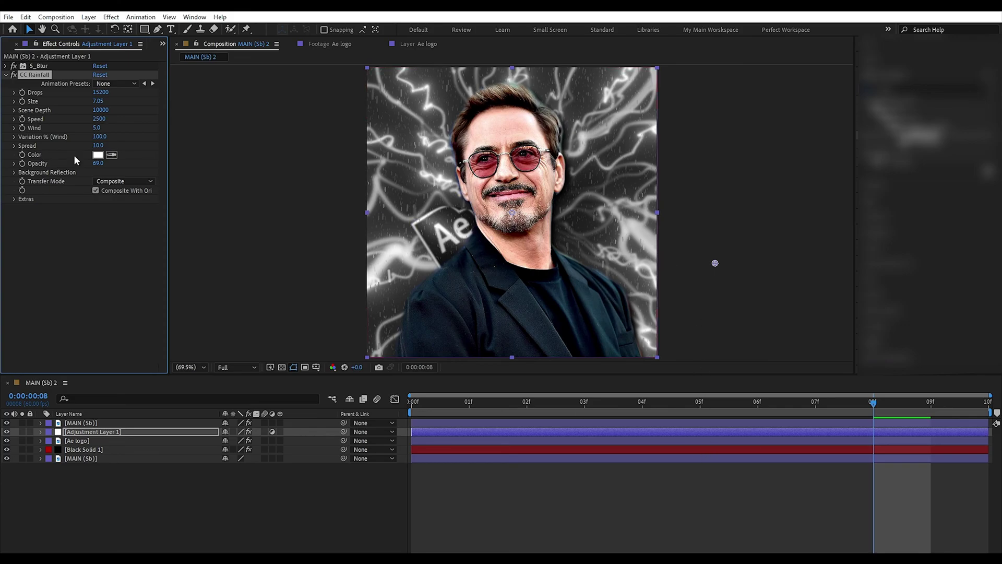
left_click(5, 75)
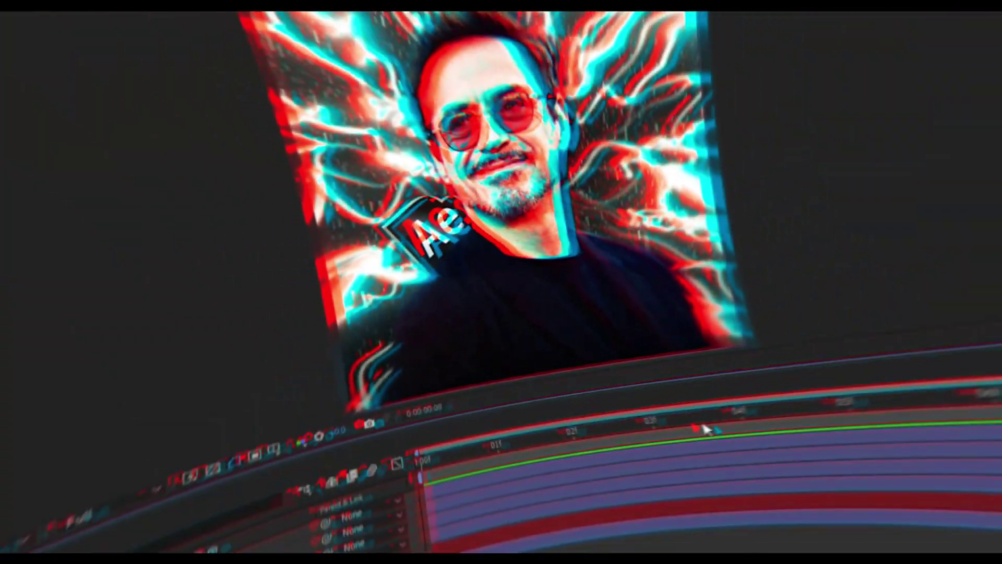